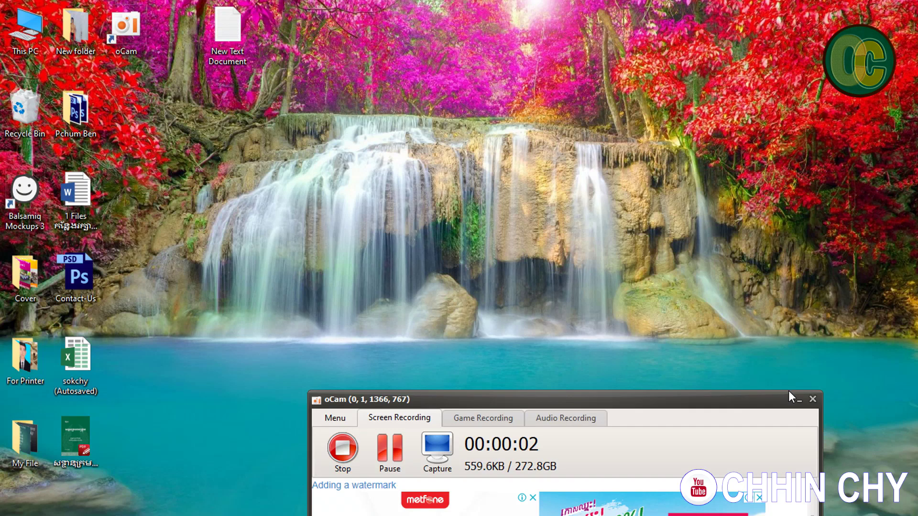
Minimize the oCam recorder and restore the Khmer equipment workbook full screen in Excel
click(797, 399)
click(677, 505)
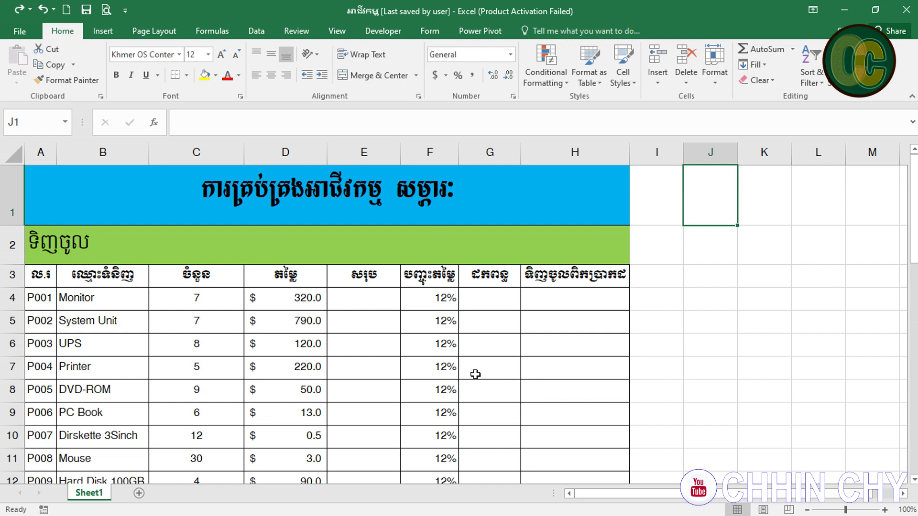
click(290, 325)
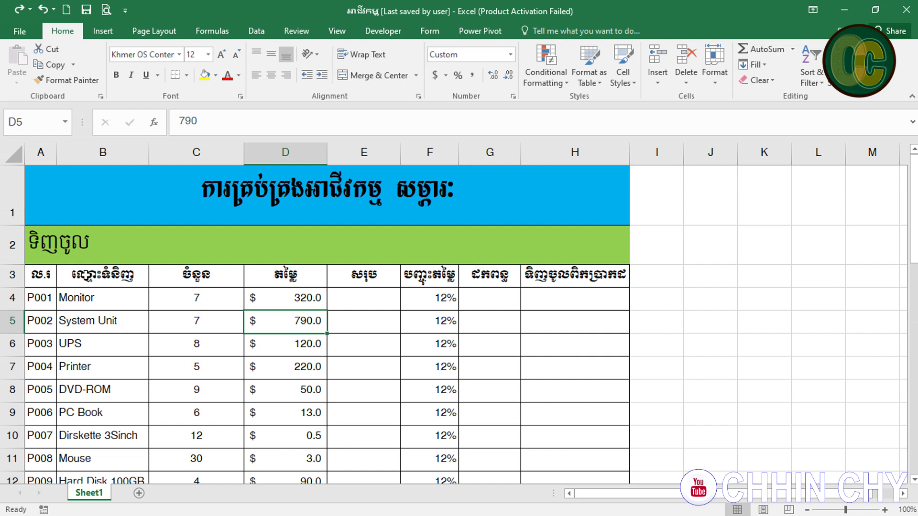
click(42, 257)
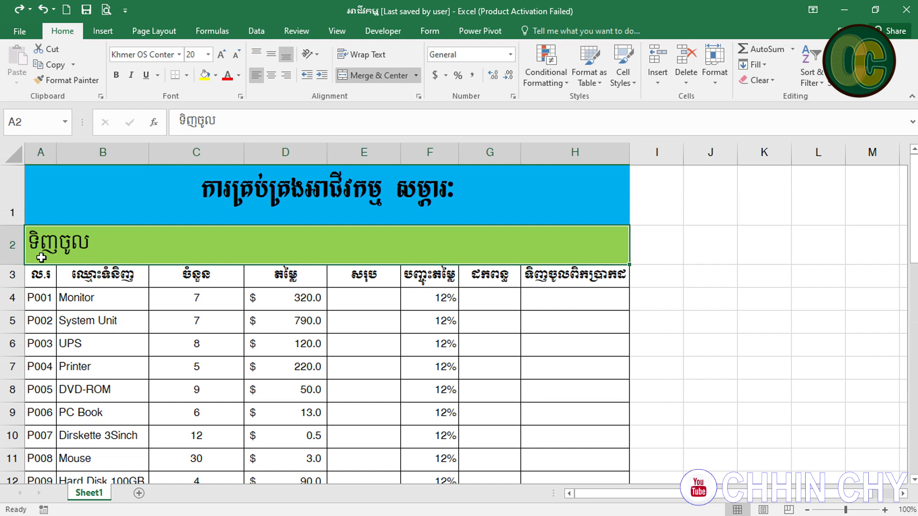
key(Down)
key(Down)
key(Down)
key(Down)
key(Down)
key(Down)
key(Down)
key(Down)
key(Down)
key(Down)
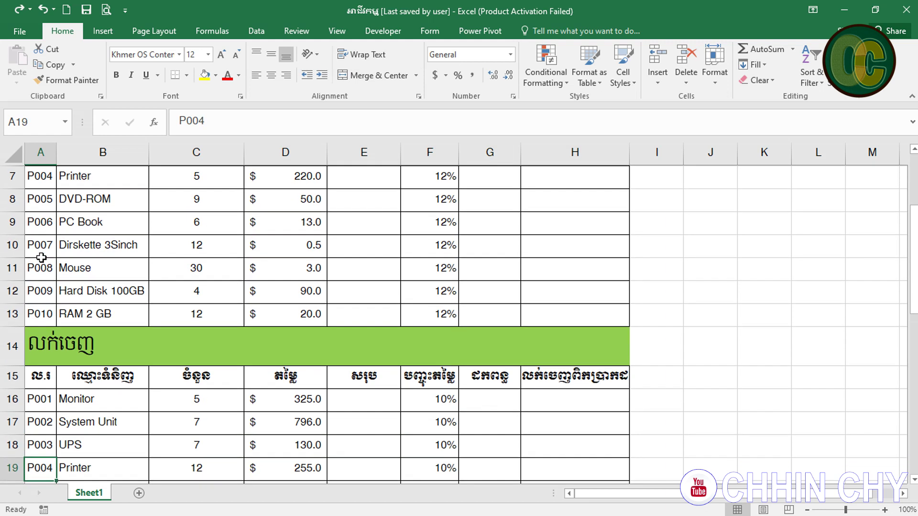
key(Down)
key(Down)
key(Down)
key(Down)
key(Down)
key(Down)
key(Up)
key(Up)
key(Up)
key(Up)
key(Up)
key(Up)
key(Up)
key(Up)
key(Up)
key(Up)
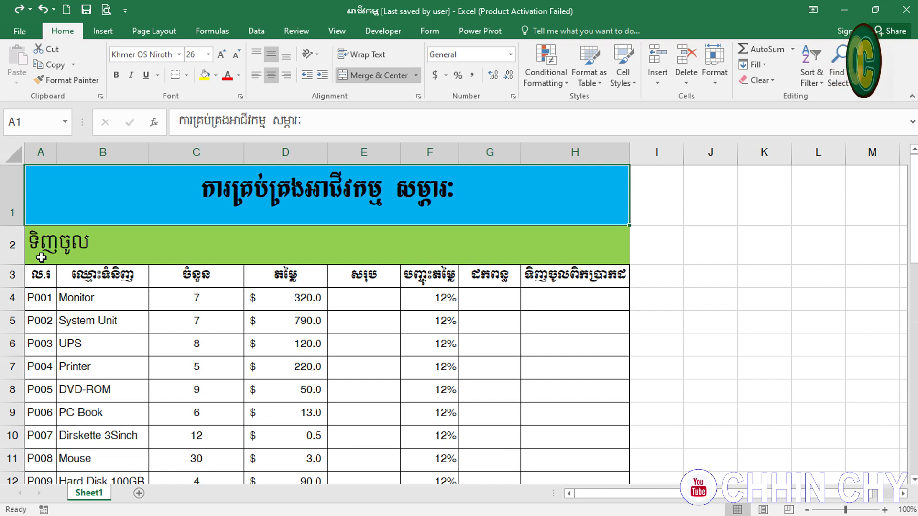
click(145, 304)
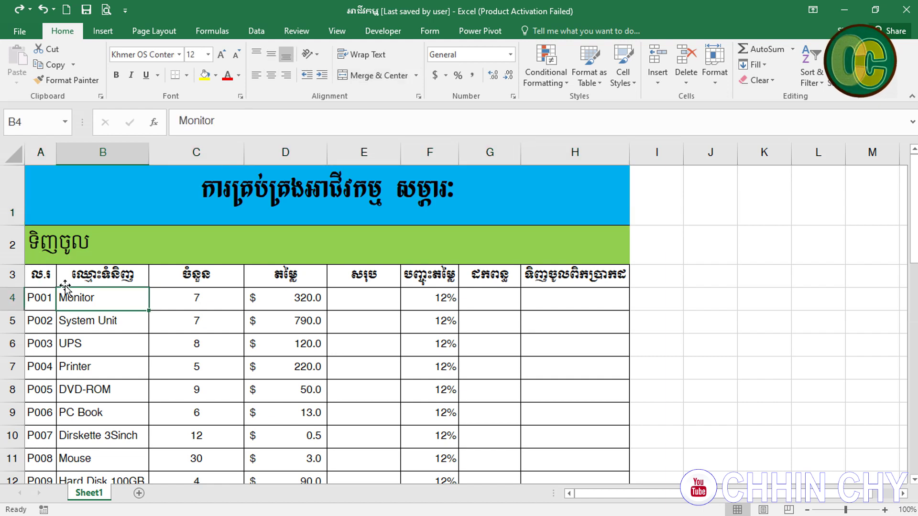
click(43, 276)
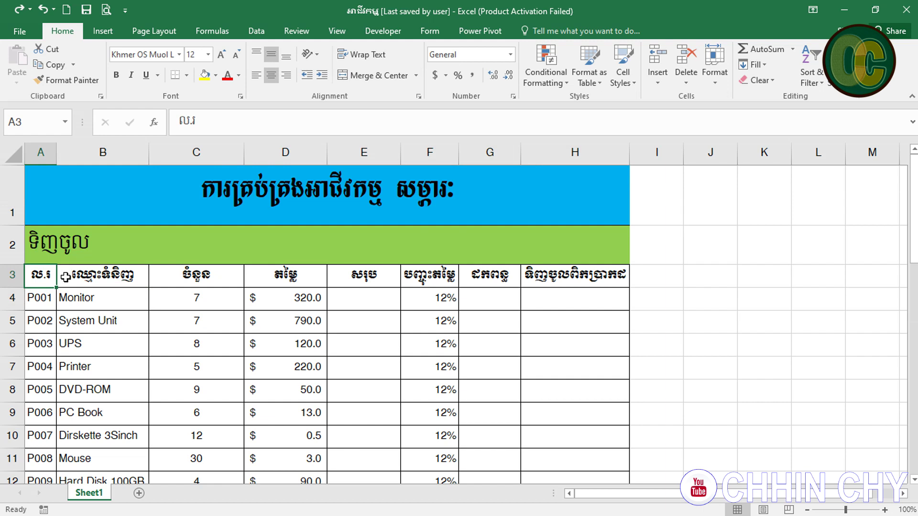
click(127, 276)
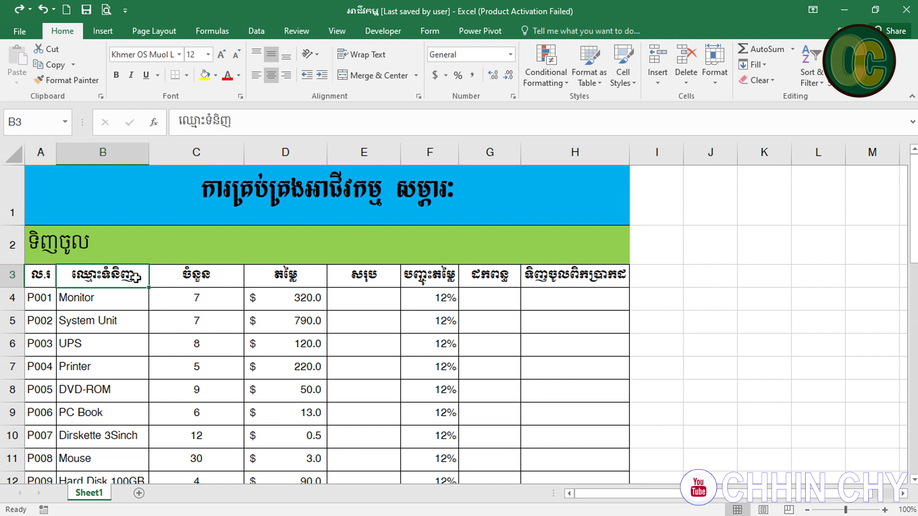
click(184, 279)
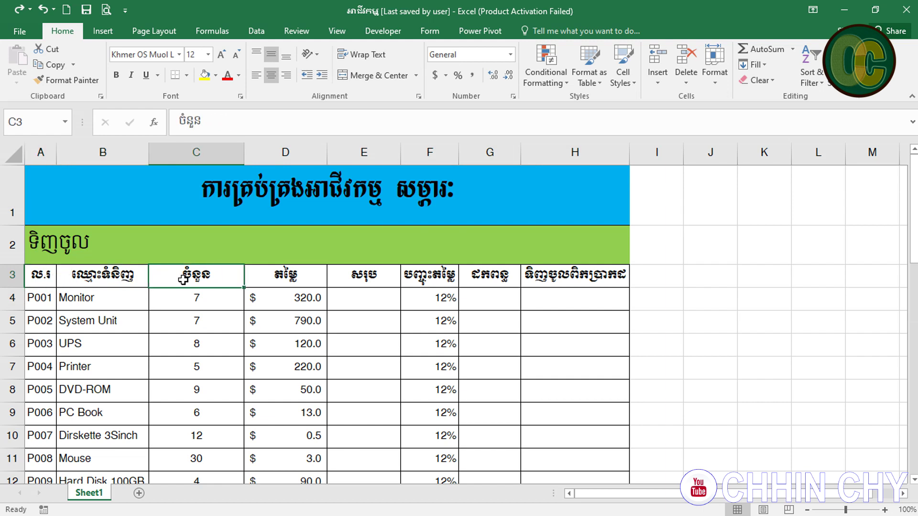
click(189, 297)
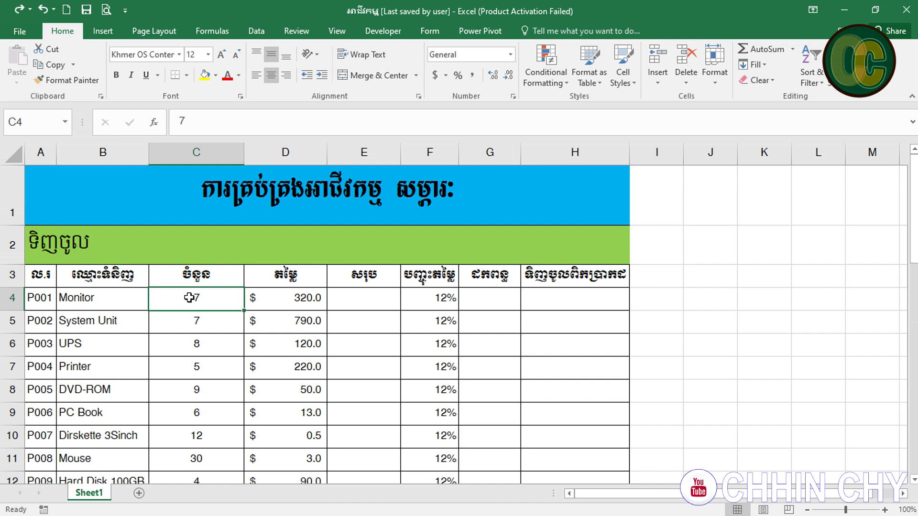
click(93, 296)
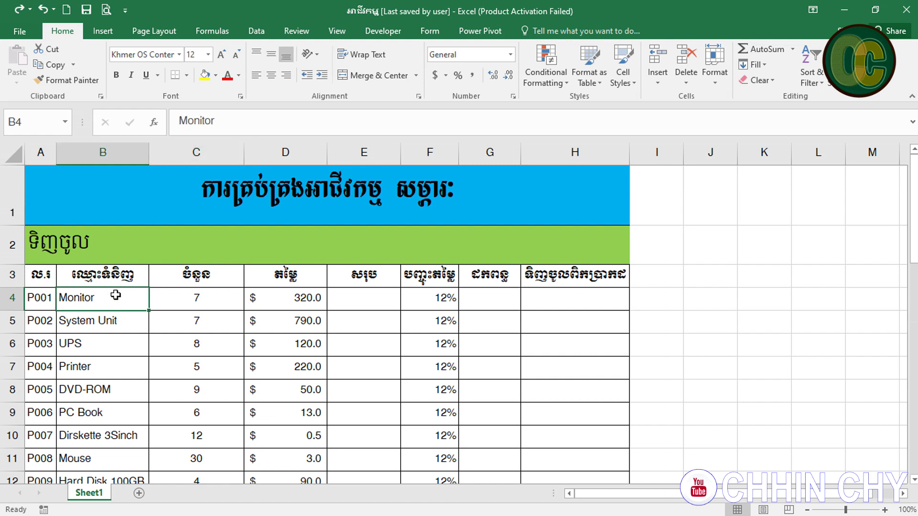
click(178, 296)
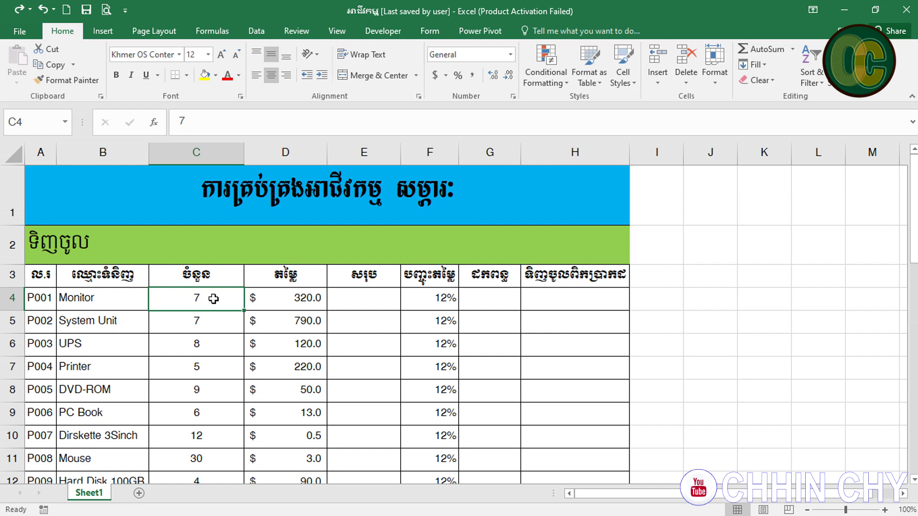
click(280, 300)
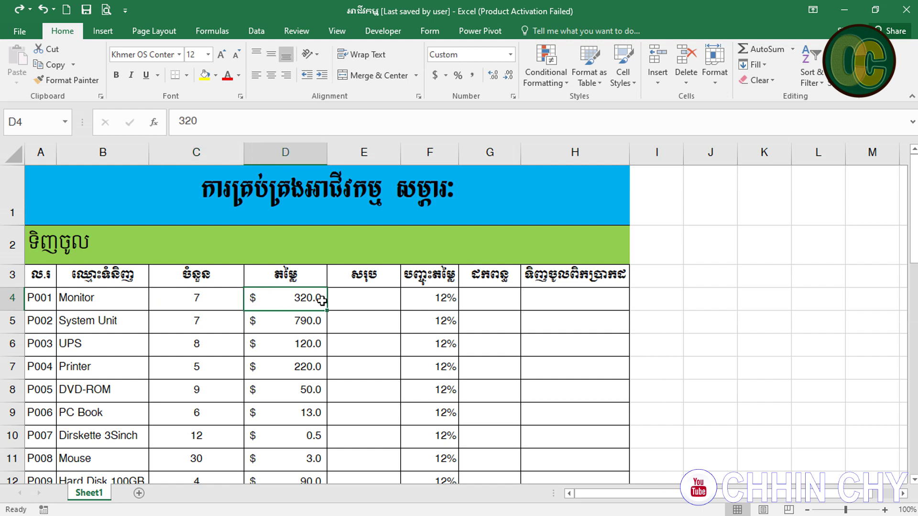
click(350, 299)
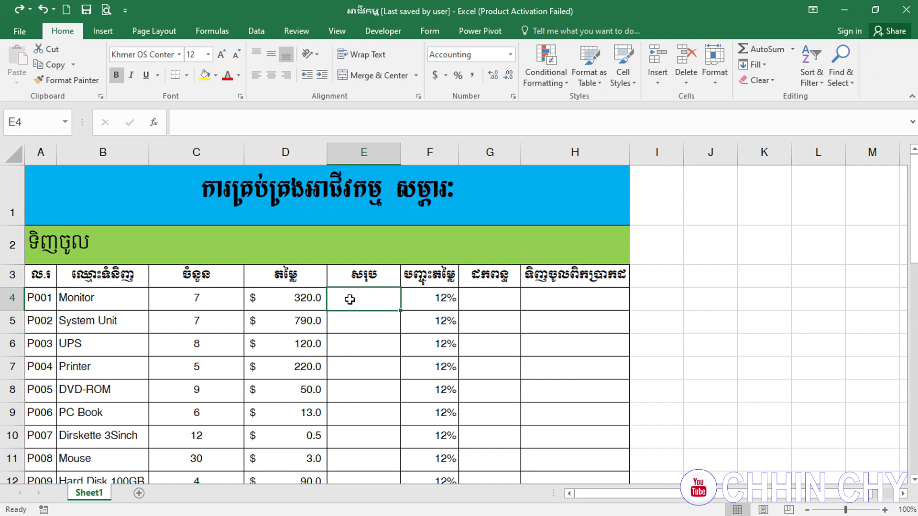
Enter =C4*D4 in E4 and fill it down to E13, giving $2,240.0 for Monitor
text(=)
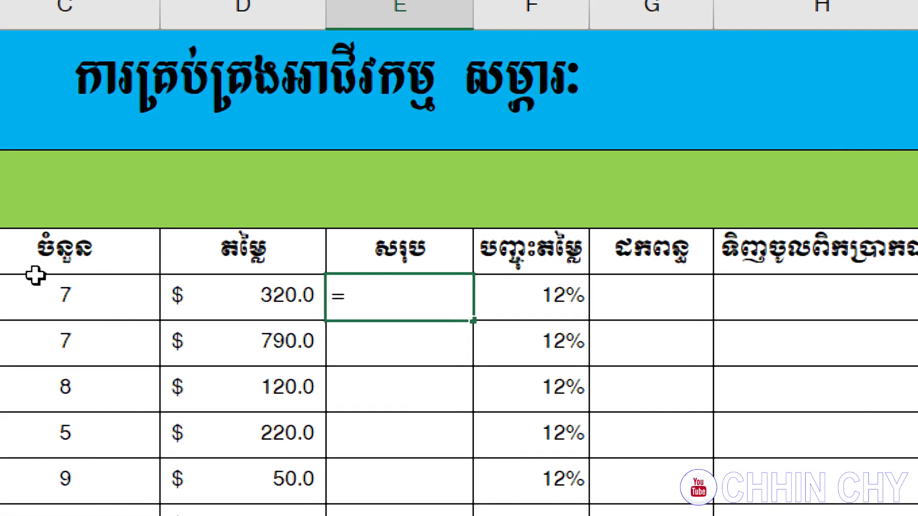
click(127, 297)
text(*)
click(312, 300)
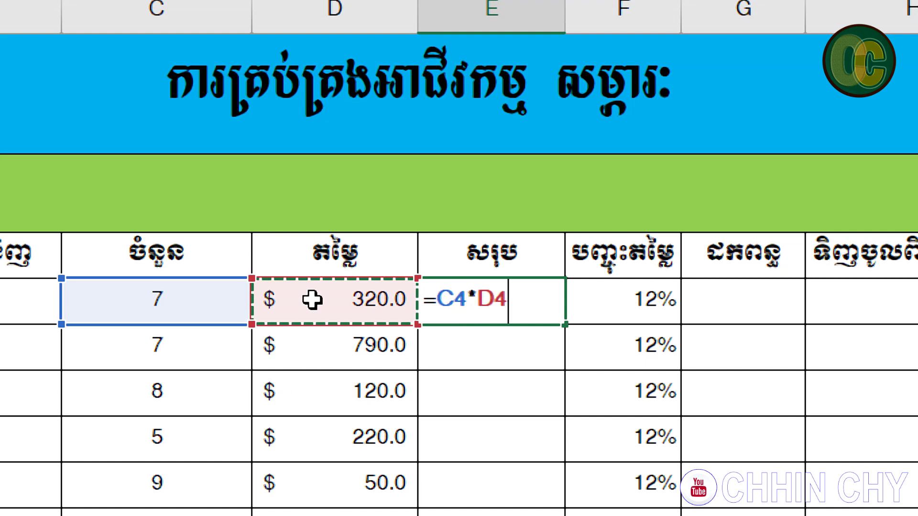
key(Return)
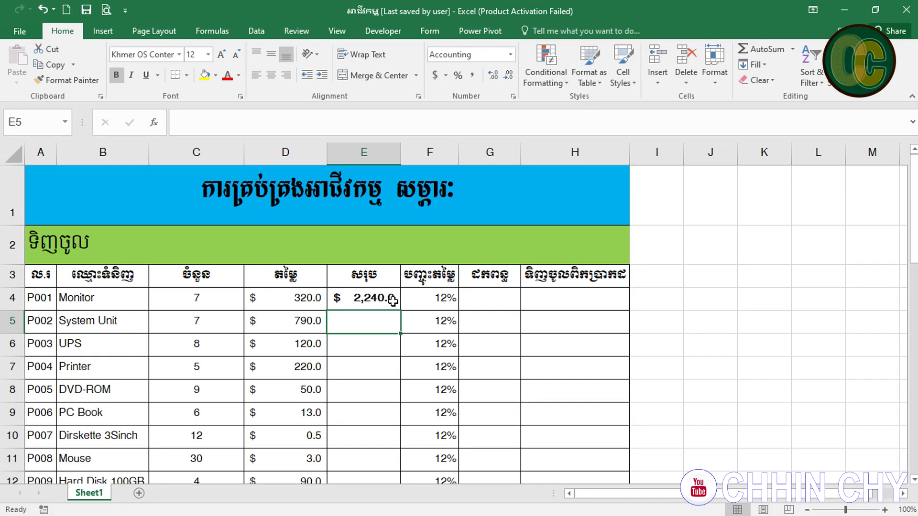
click(396, 306)
mouse_move(395, 306)
mouse_down()
mouse_move(389, 449)
mouse_move(387, 396)
mouse_up()
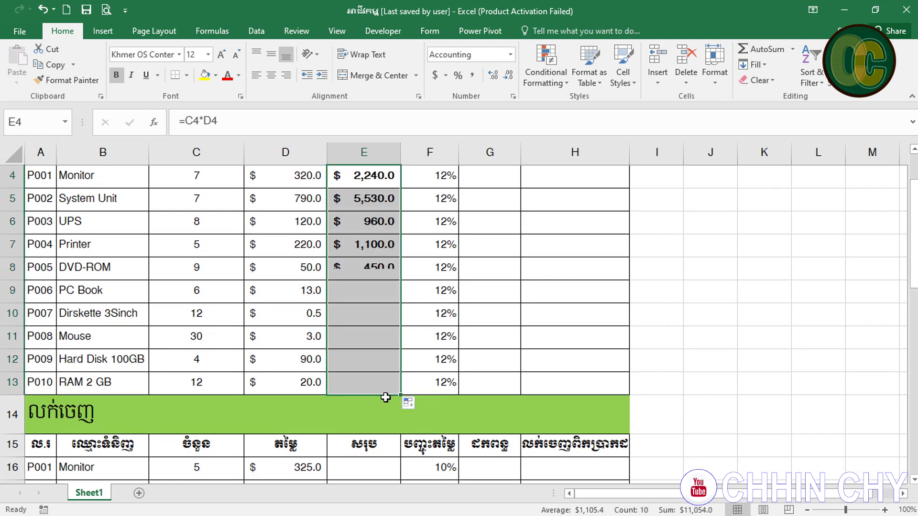
click(512, 297)
key(Up)
key(Up)
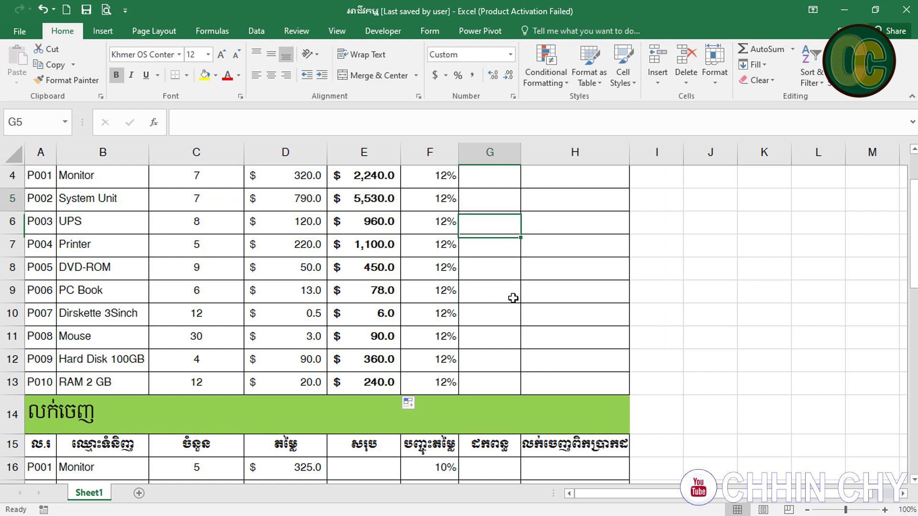
key(ctrl+Home)
click(439, 290)
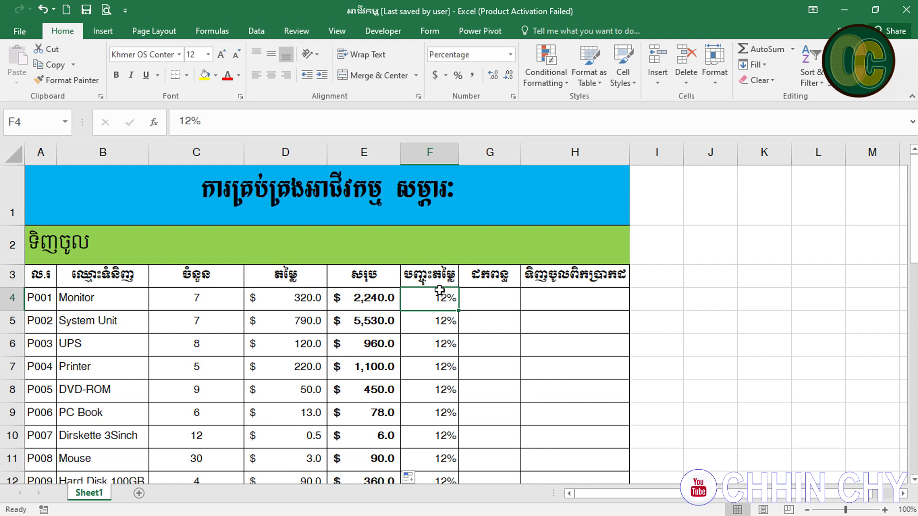
click(503, 286)
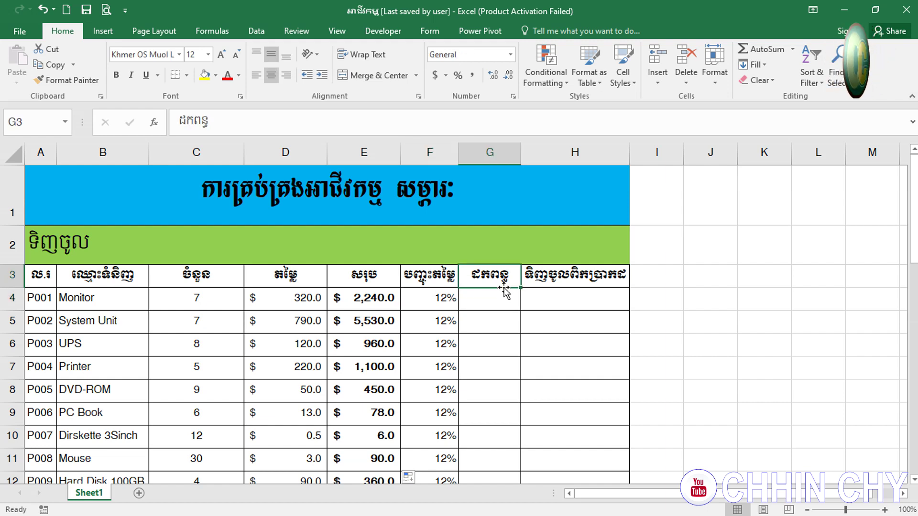
click(493, 298)
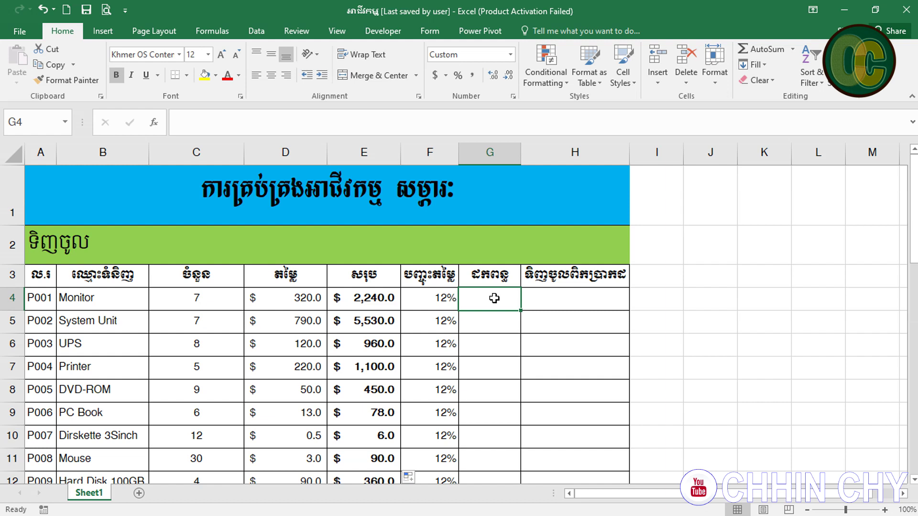
text(=)
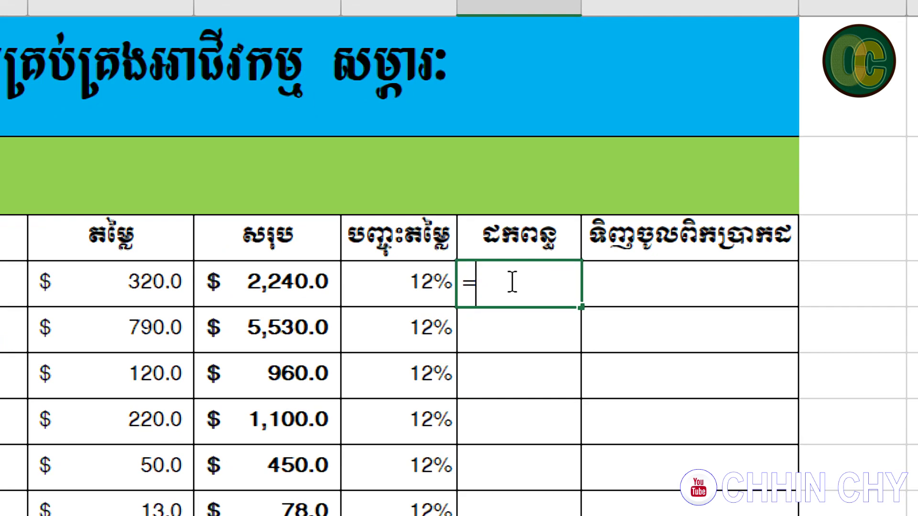
Enter =E4*F4 in G4 and copy it down to G13, giving $268.8 for Monitor
click(287, 279)
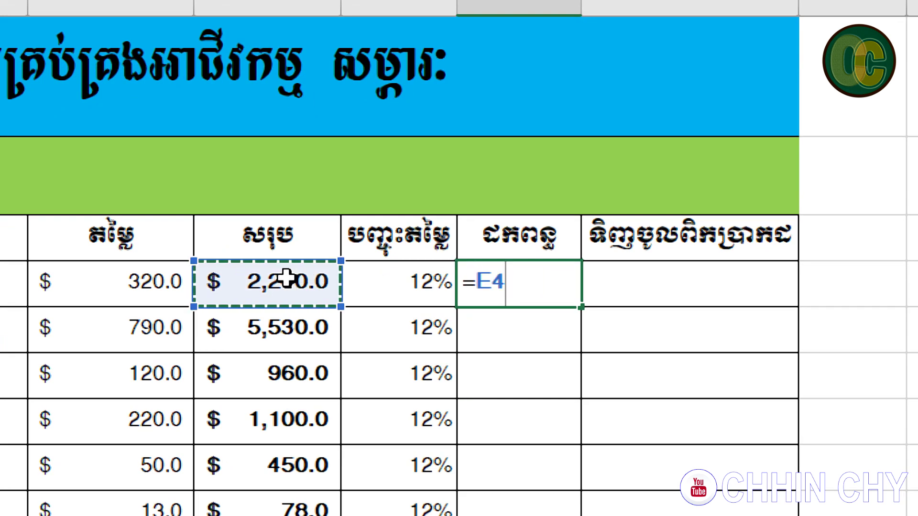
text(*)
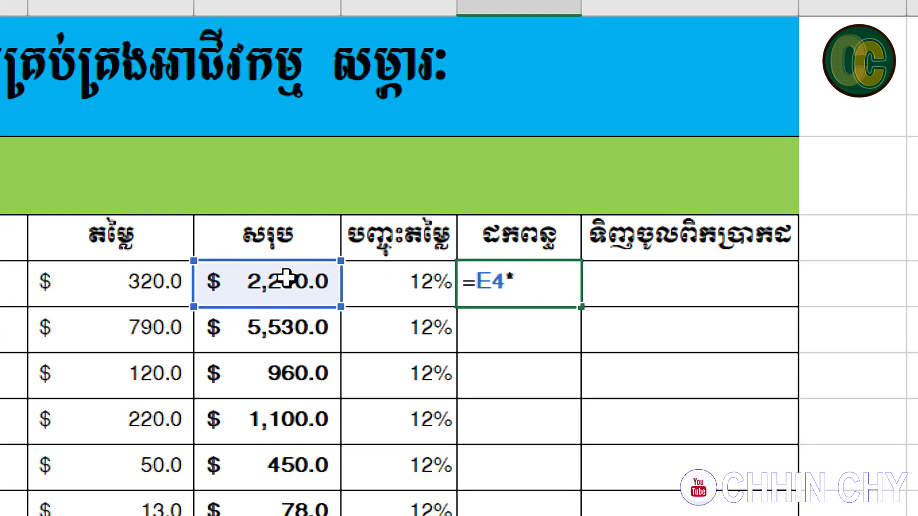
click(396, 279)
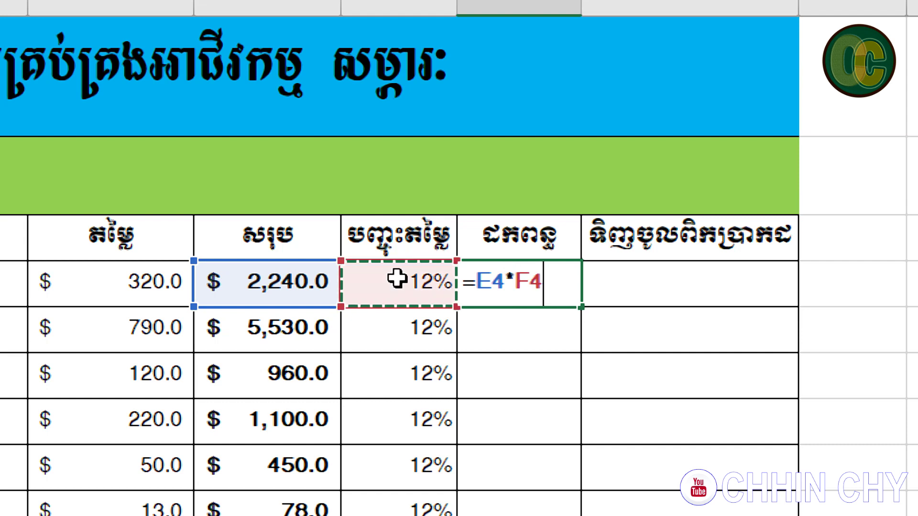
key(Return)
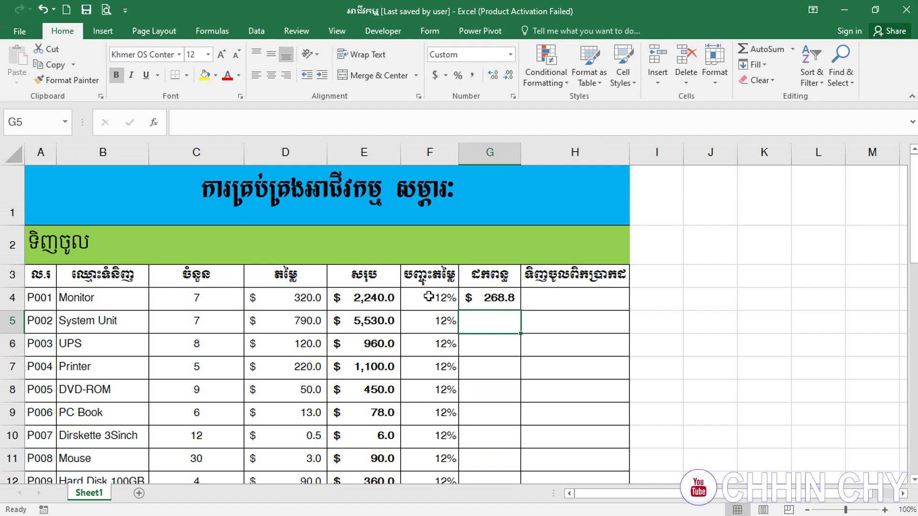
click(513, 300)
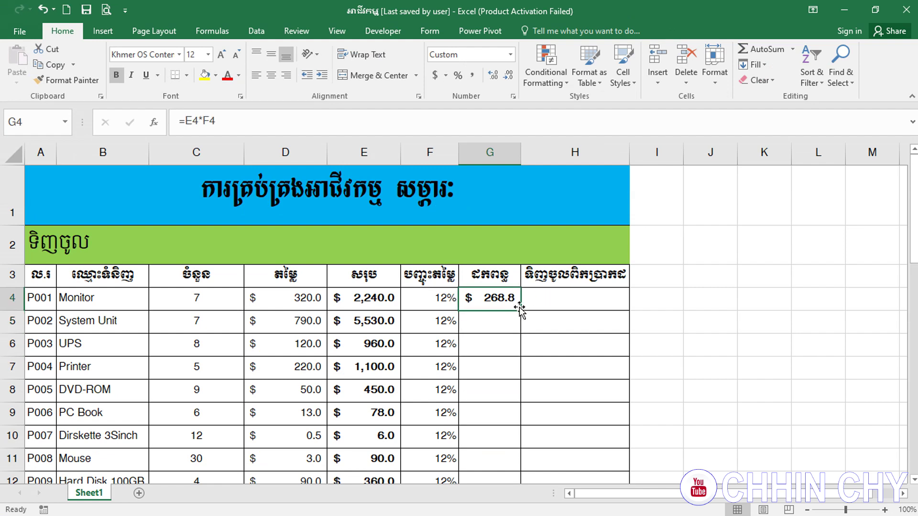
drag(520, 310, 519, 477)
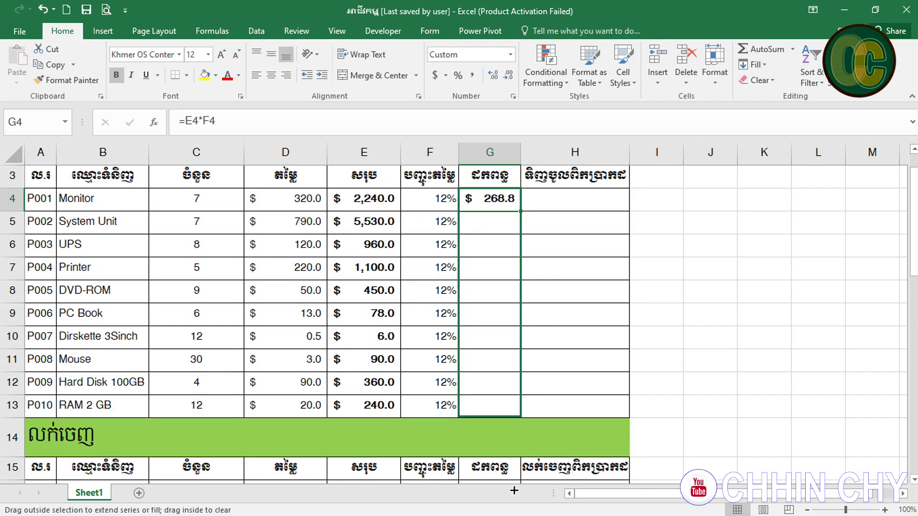
drag(518, 478, 508, 366)
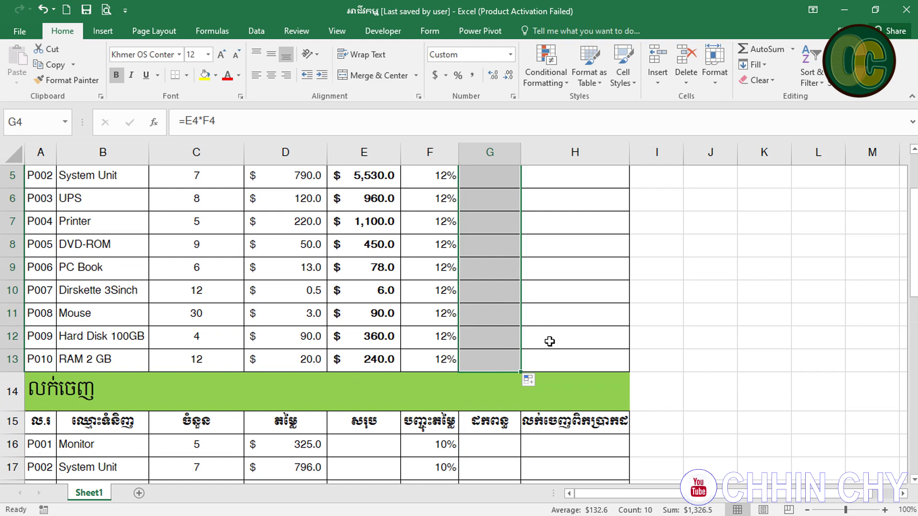
click(574, 337)
key(Up)
key(Up)
key(Up)
key(Up)
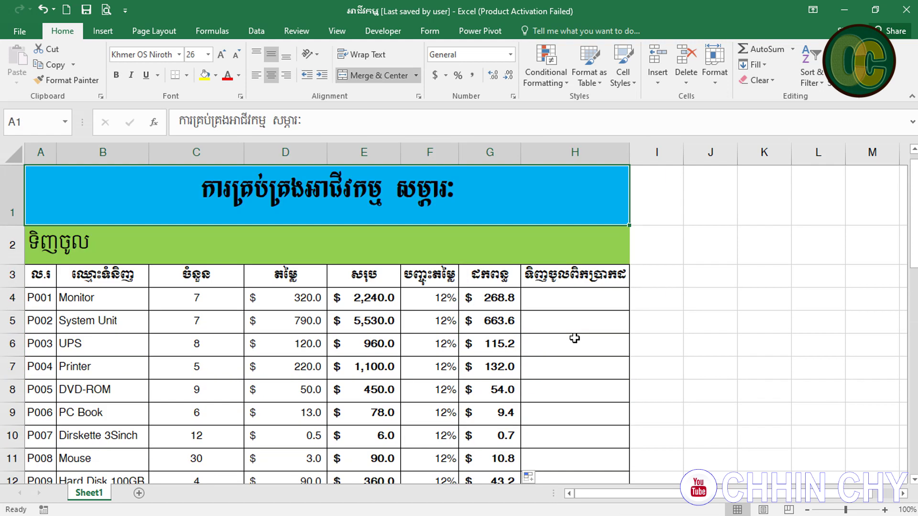
click(565, 299)
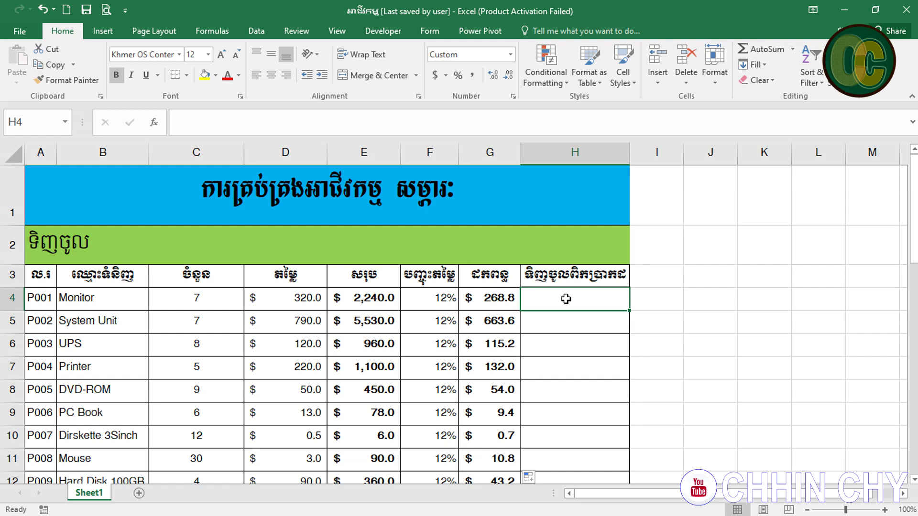
Enter the net formula =E4-G4 in H4 for Monitor
click(364, 300)
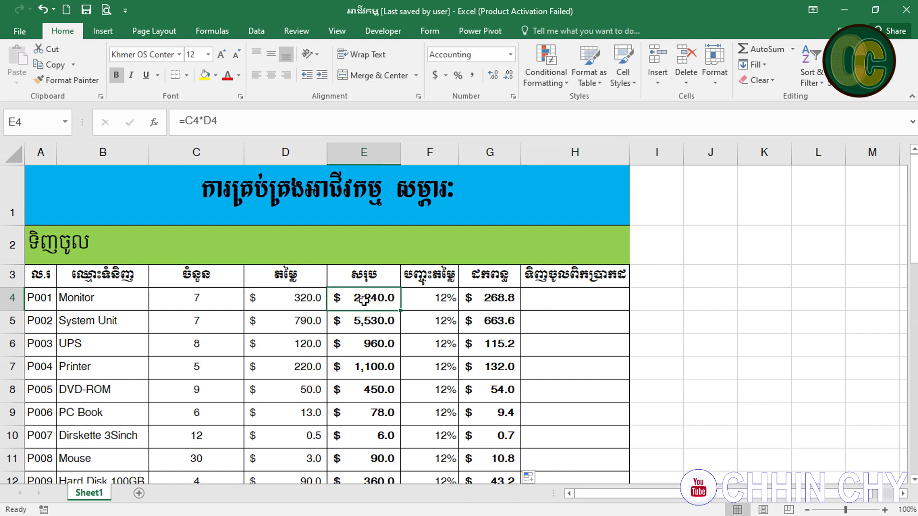
click(545, 290)
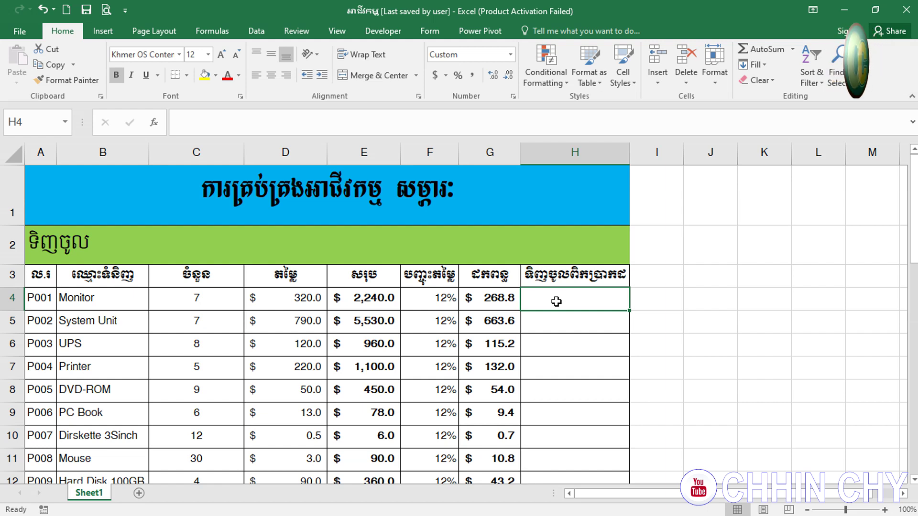
text(=)
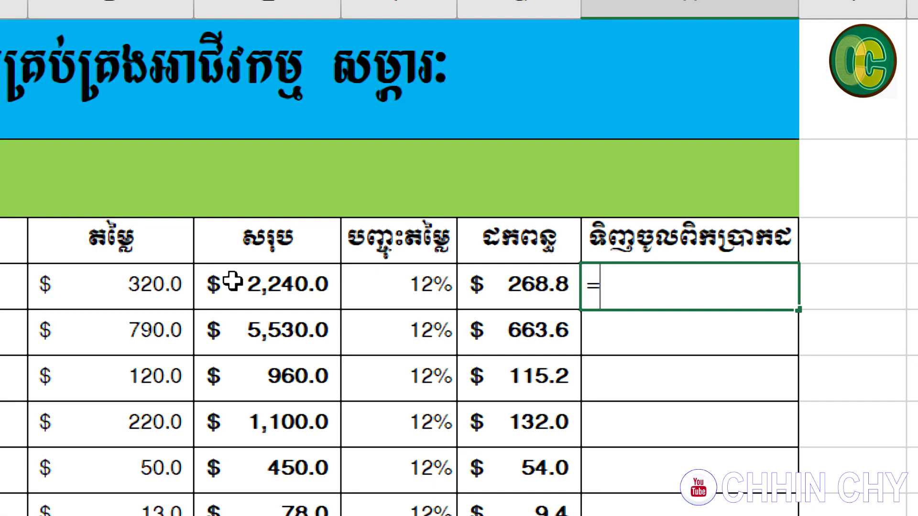
click(235, 282)
text(-)
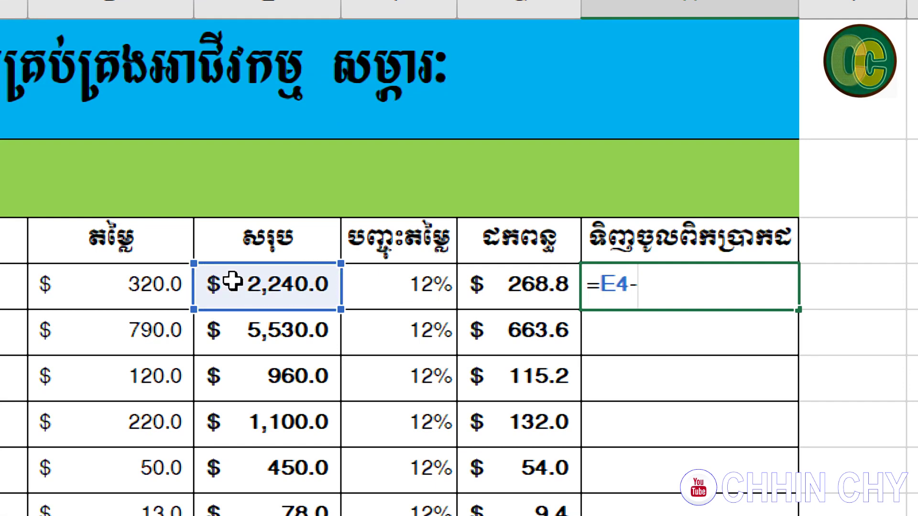
click(548, 283)
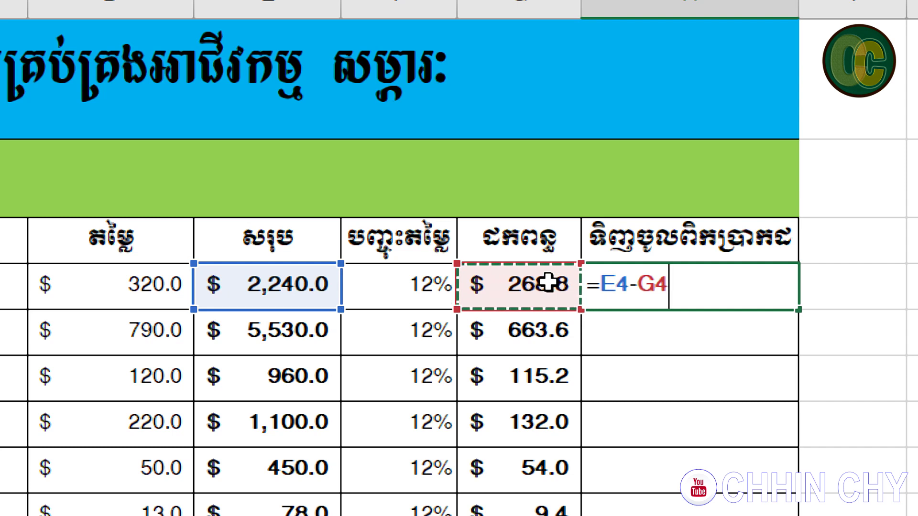
key(Return)
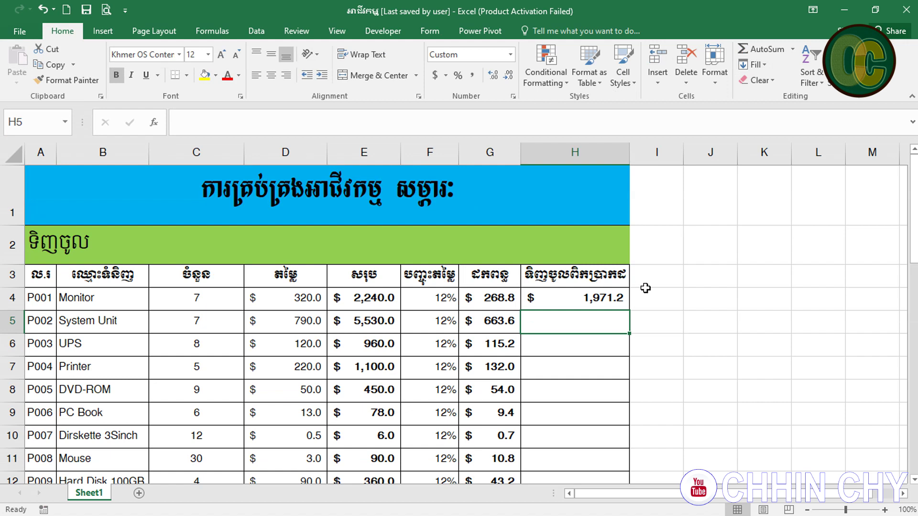
Copy the H4 net formula down through H13, giving $1,971.2 for Monitor
click(621, 297)
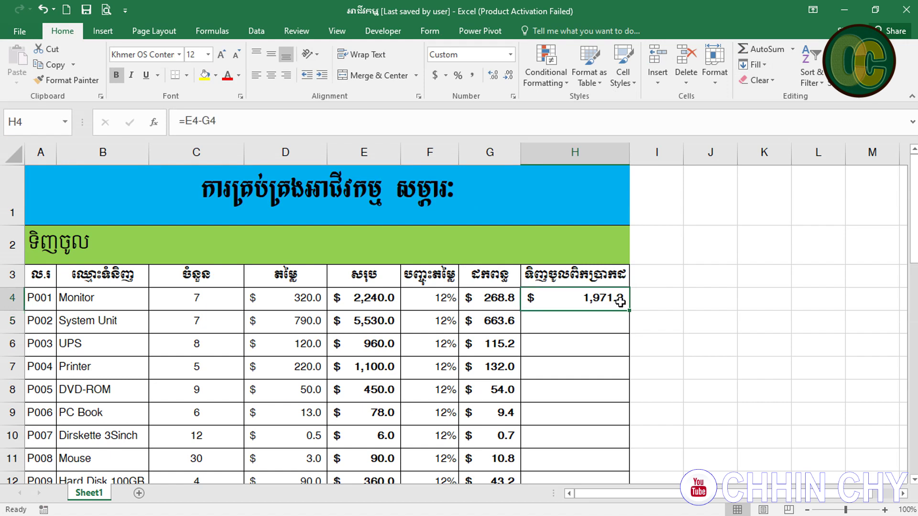
drag(631, 309, 626, 479)
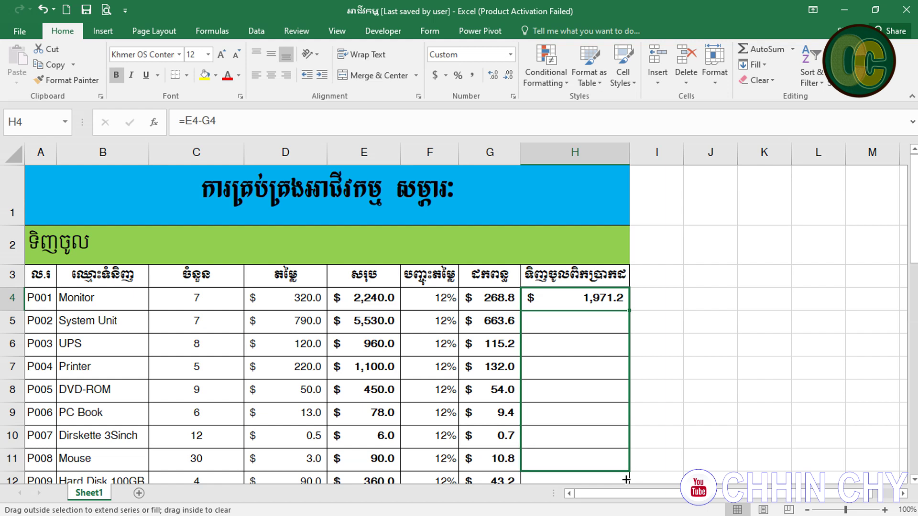
drag(626, 479, 600, 387)
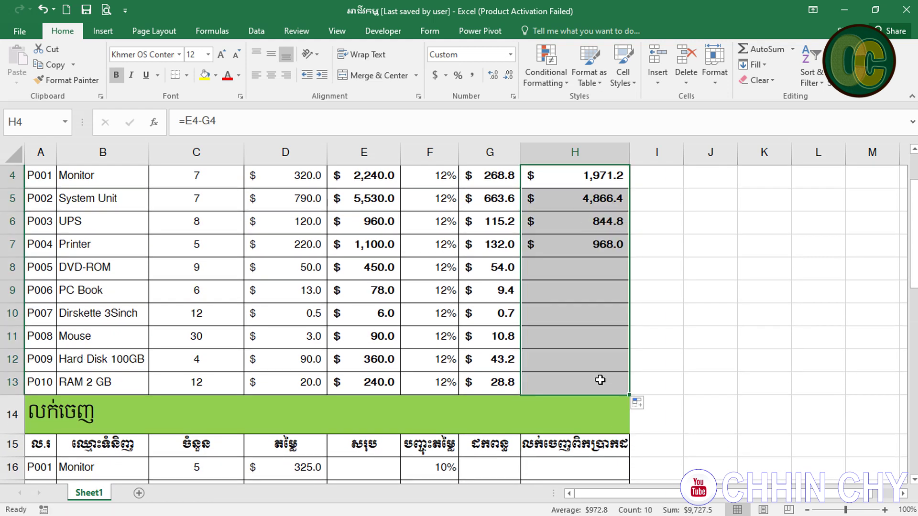
click(660, 232)
key(Up)
key(Up)
key(Up)
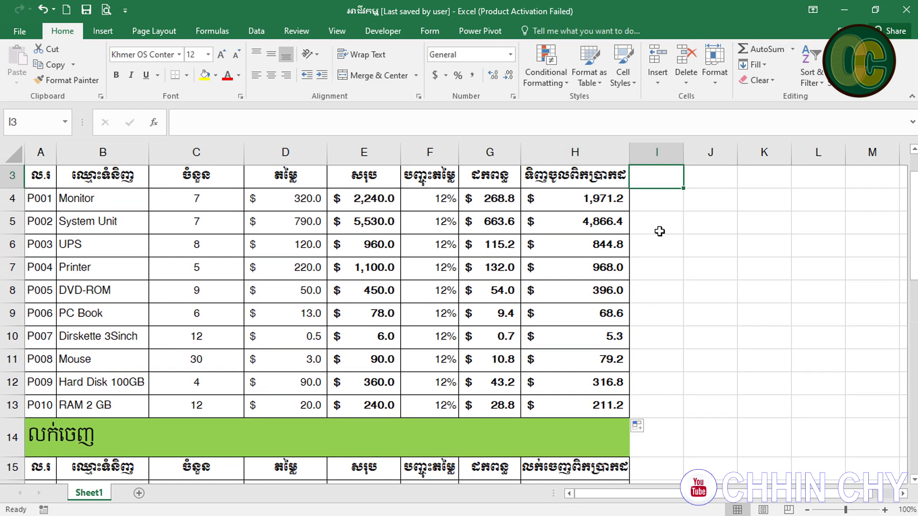
key(Up)
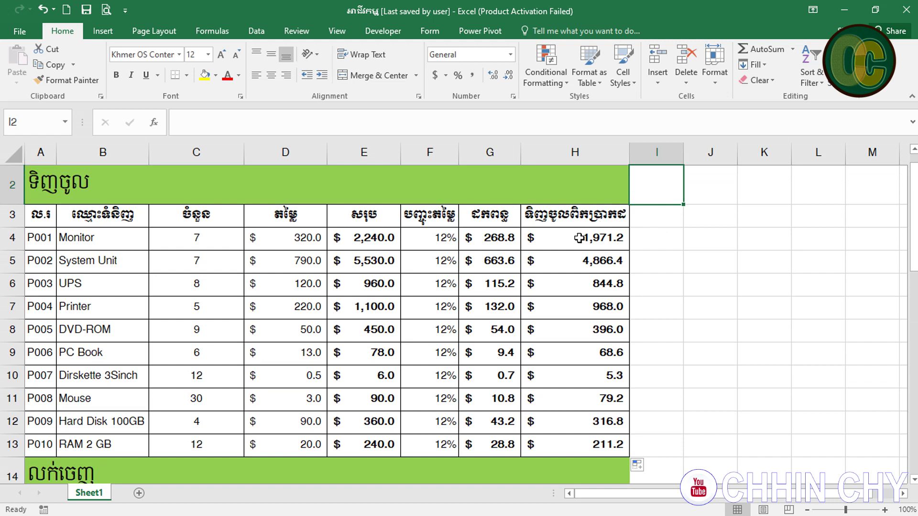
Check the copied net formulas in column H, then move down to the sales table
click(580, 237)
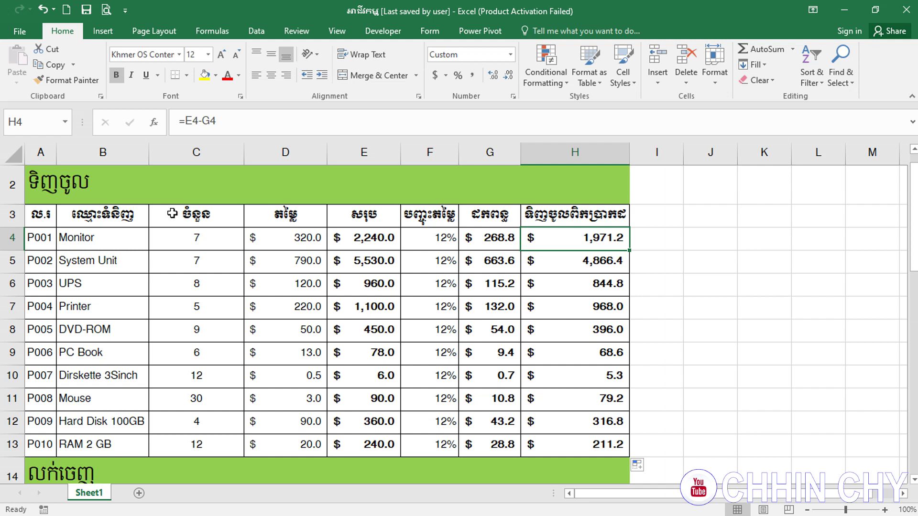
click(188, 232)
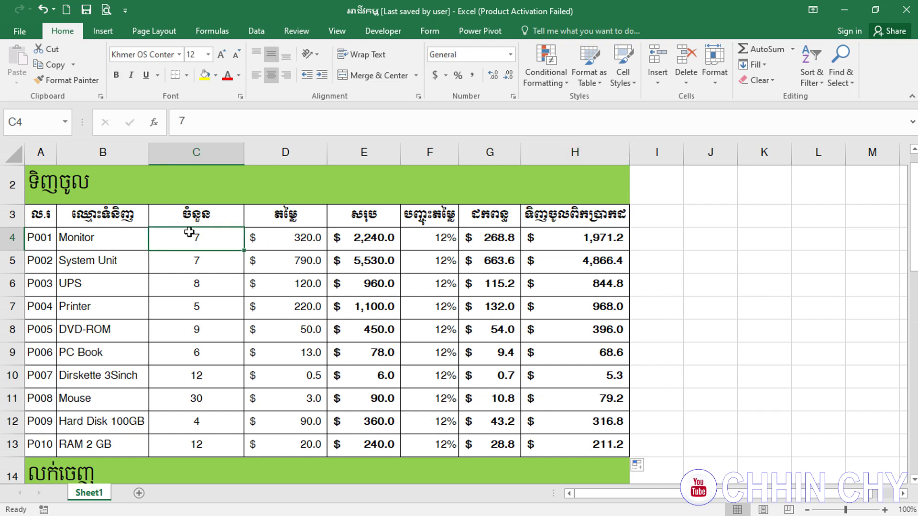
click(597, 236)
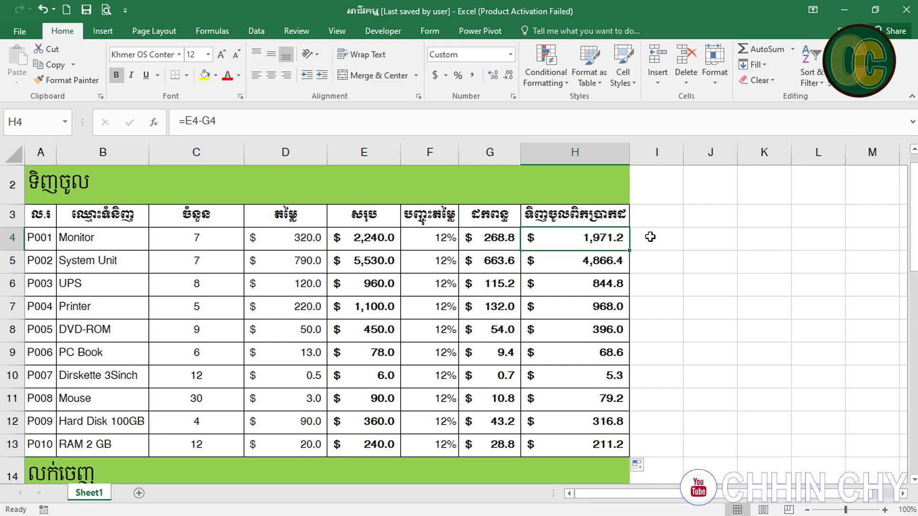
key(Down)
key(Down)
key(Down)
key(Down)
key(Down)
key(Down)
key(Down)
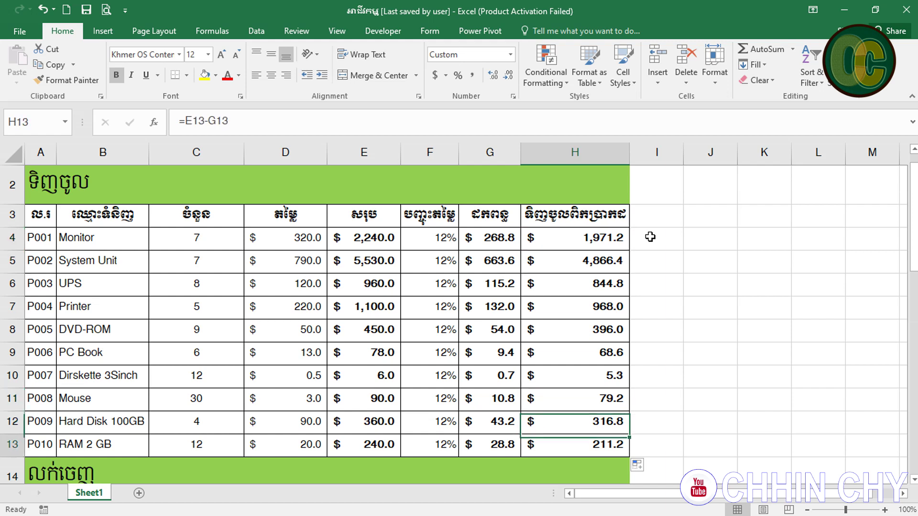
key(Down)
key(Down)
key(Down)
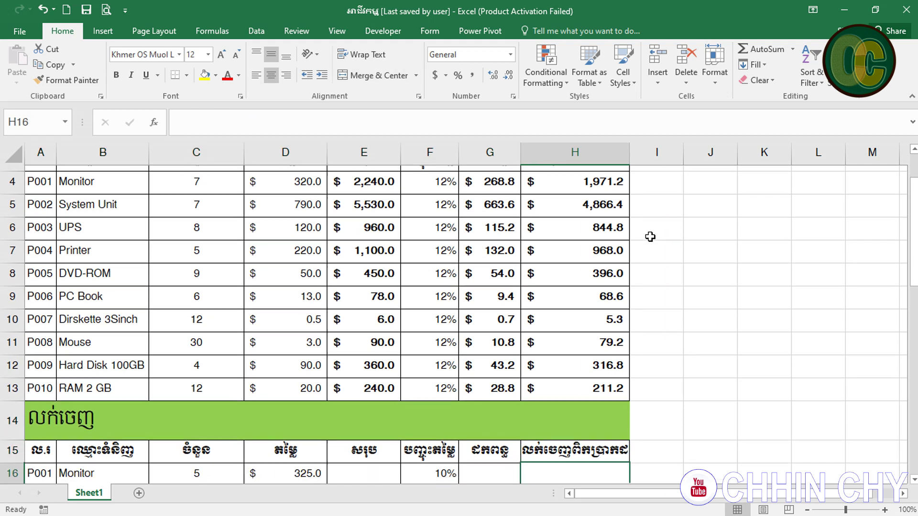
key(Down)
key(Down)
key(Down)
key(Down)
key(Down)
key(Down)
key(Down)
key(Down)
key(Down)
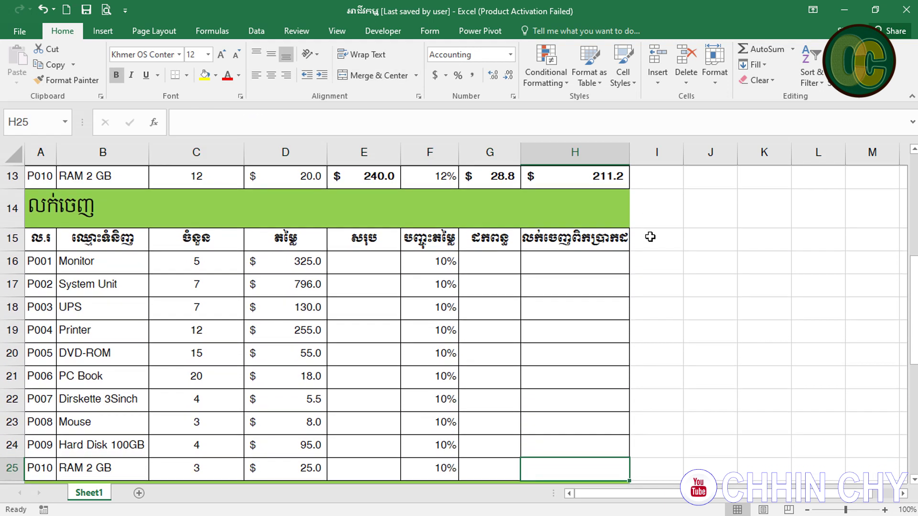
key(Down)
key(Up)
key(Up)
key(Up)
key(Up)
key(Up)
key(Up)
key(Up)
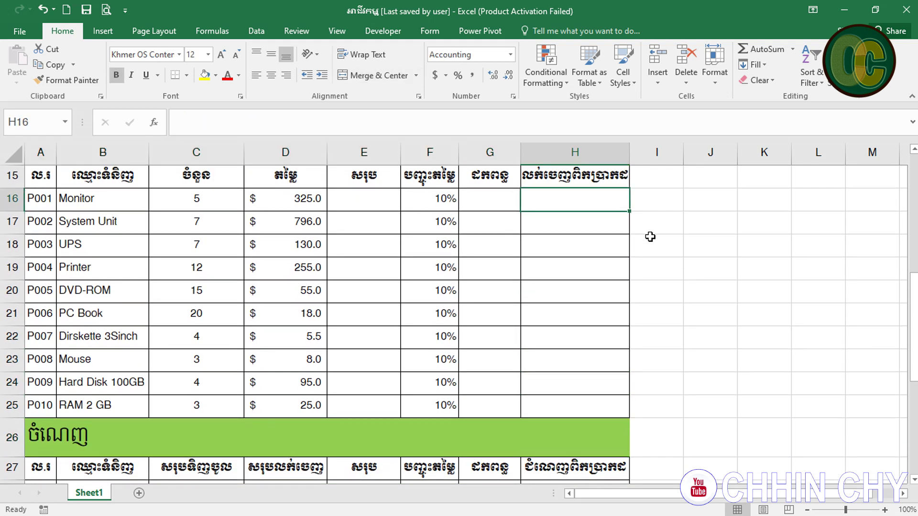
key(Up)
key(Up)
key(Up)
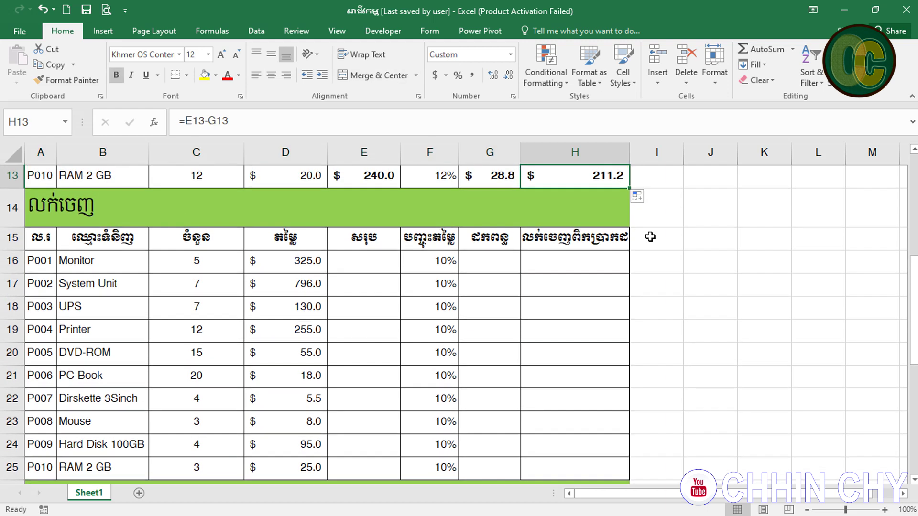
click(225, 248)
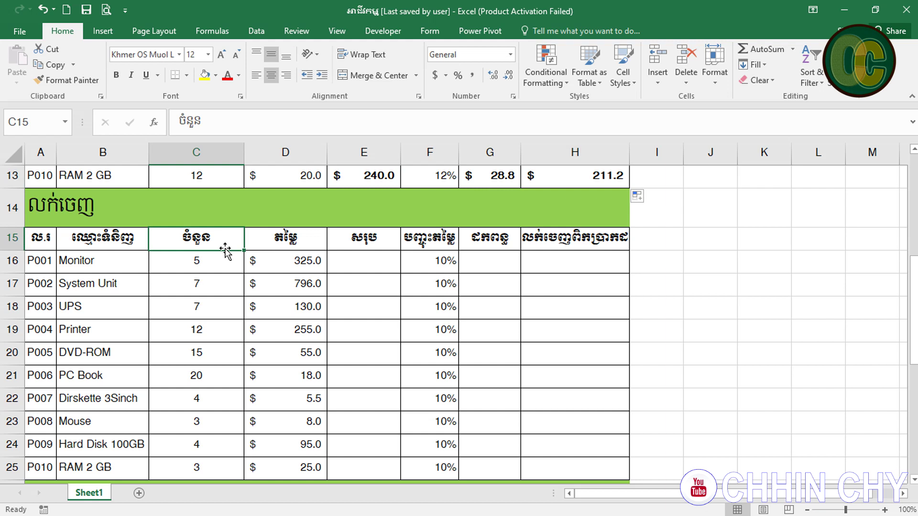
Enter the sales total formula =C16*D16 in E16, fixing a mistaken reference
click(227, 261)
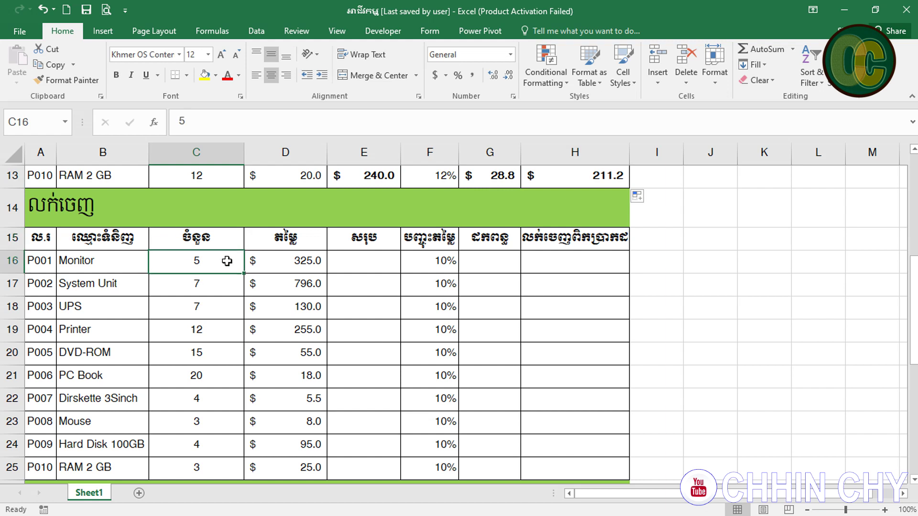
click(356, 261)
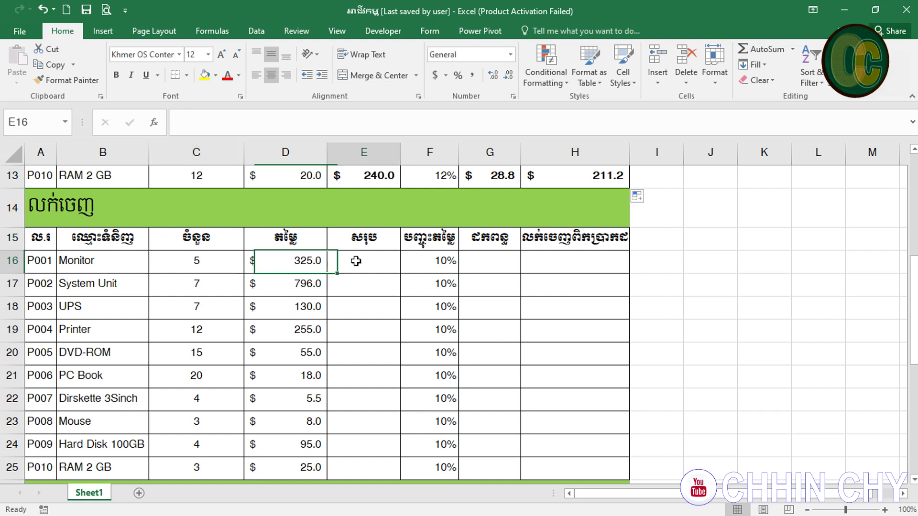
click(185, 262)
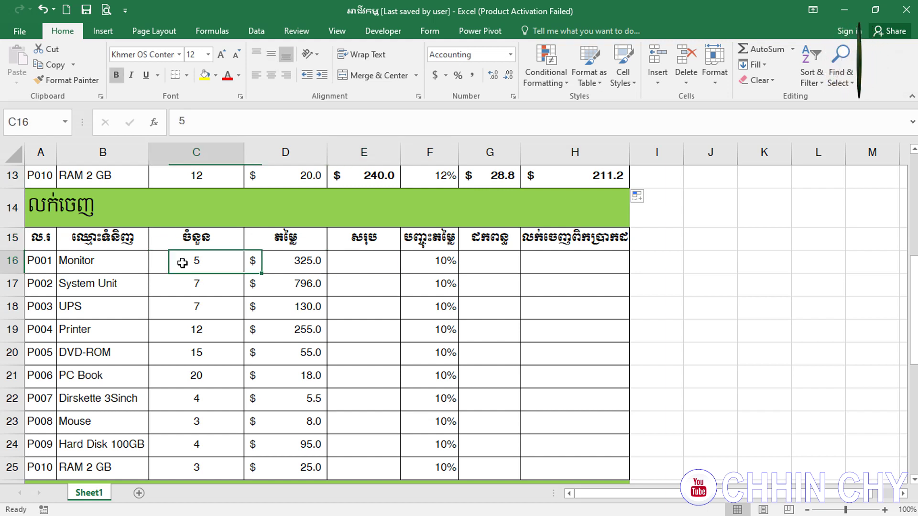
click(363, 256)
text(=)
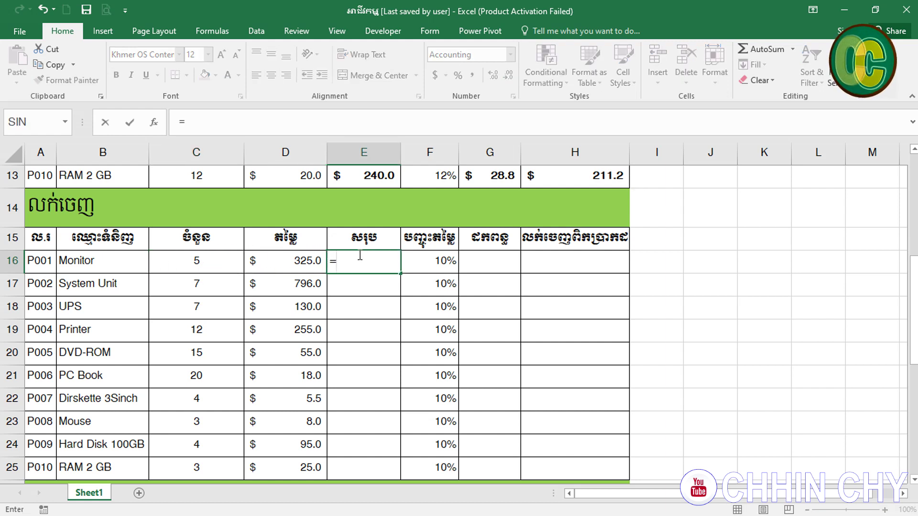
click(212, 261)
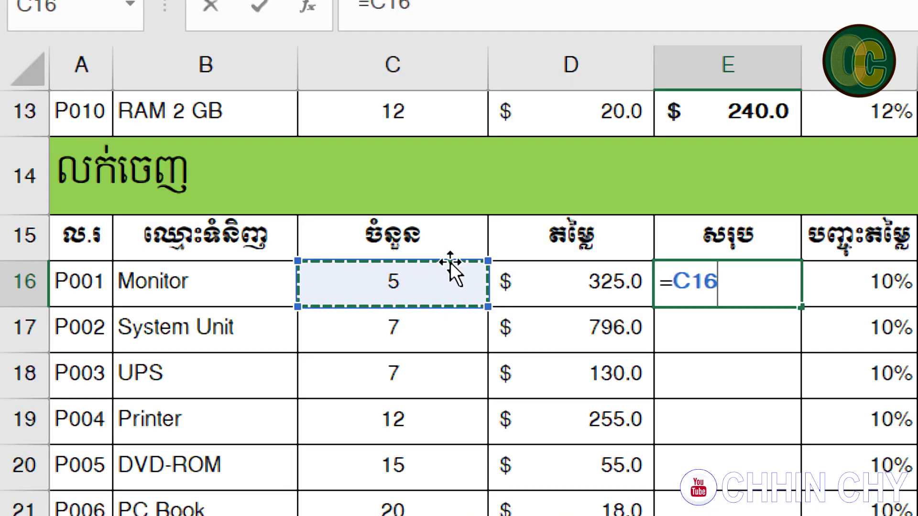
click(590, 278)
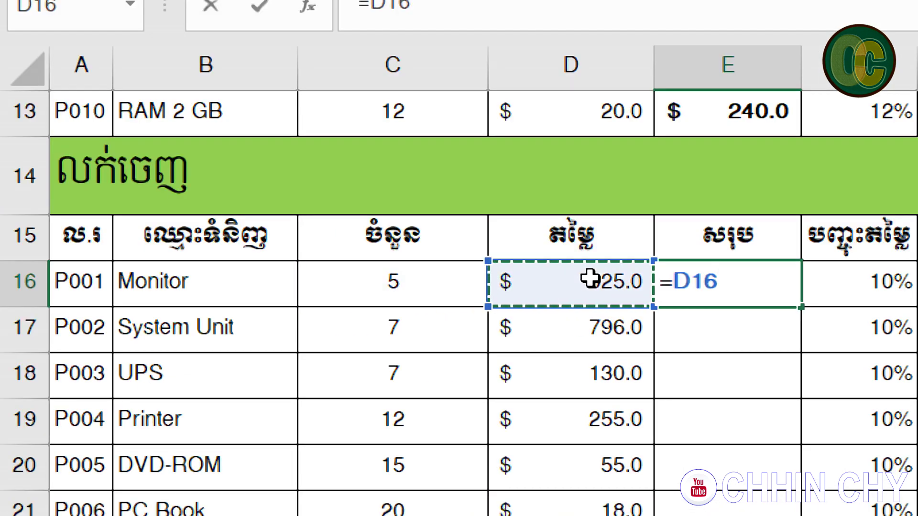
key(BackSpace)
key(BackSpace)
key(BackSpace)
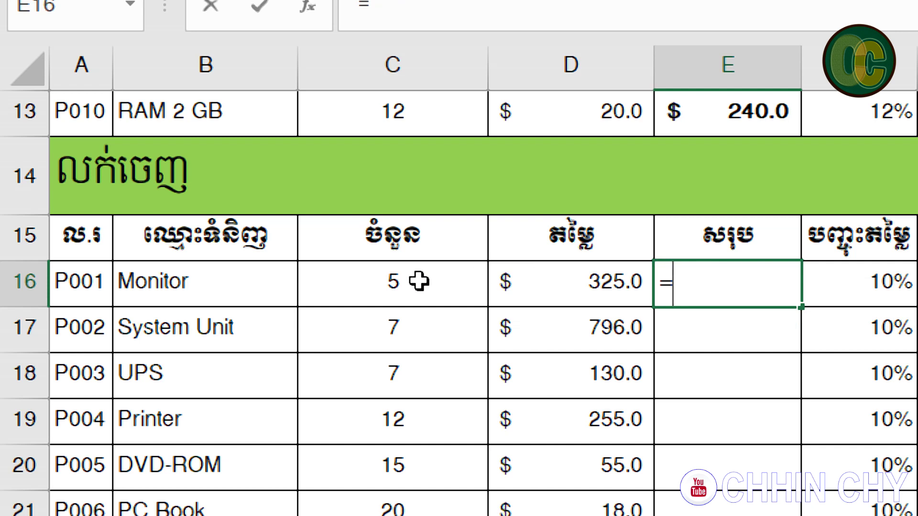
click(419, 281)
text(*)
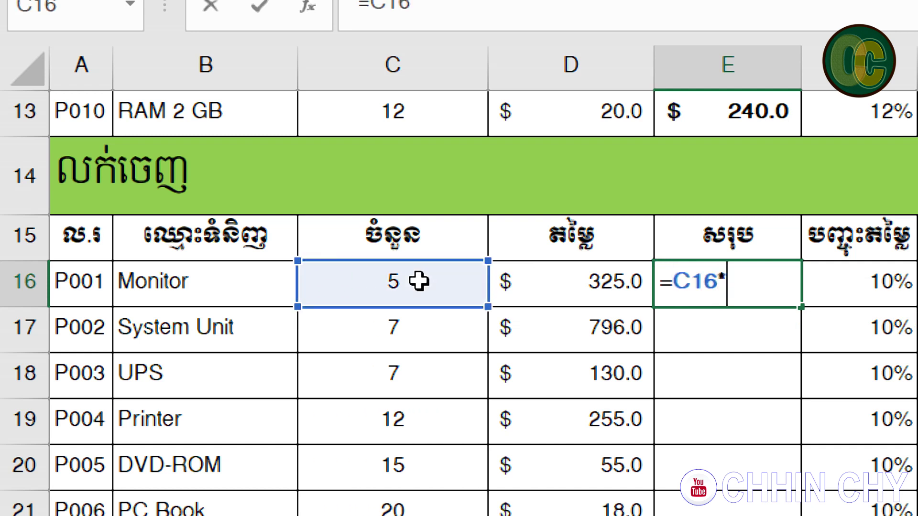
click(600, 289)
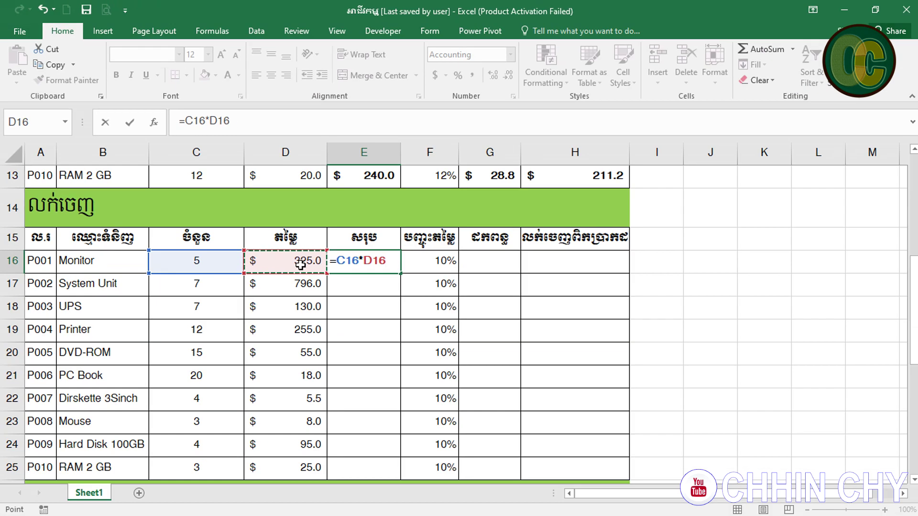
key(Return)
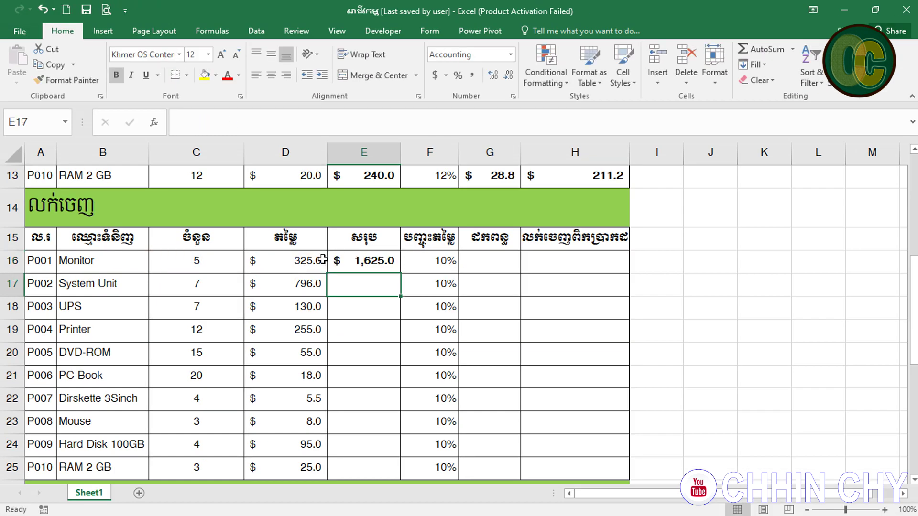
Copy the E16 total formula down to E25, giving $1,625.0 for Monitor
click(360, 260)
drag(399, 275, 388, 474)
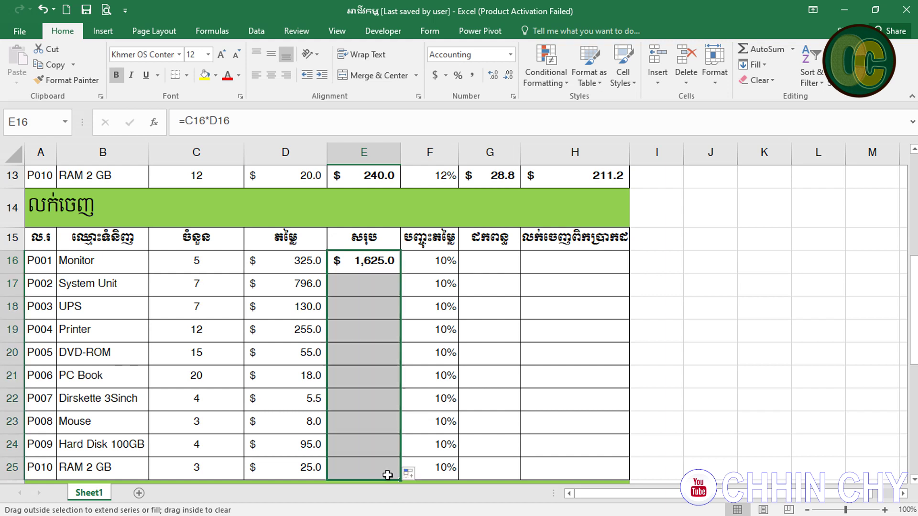
click(492, 255)
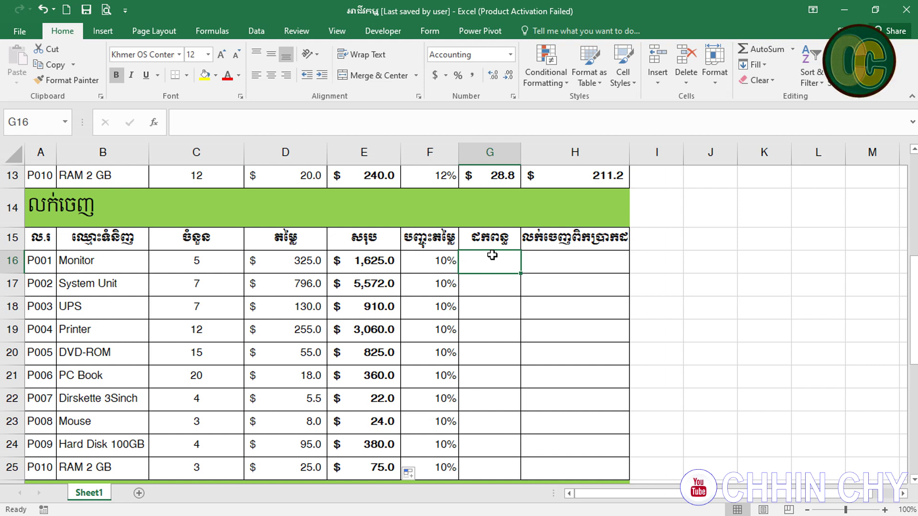
Enter =E16*F16 in G16 and copy it down to G25, giving $162.5 for Monitor
text(=)
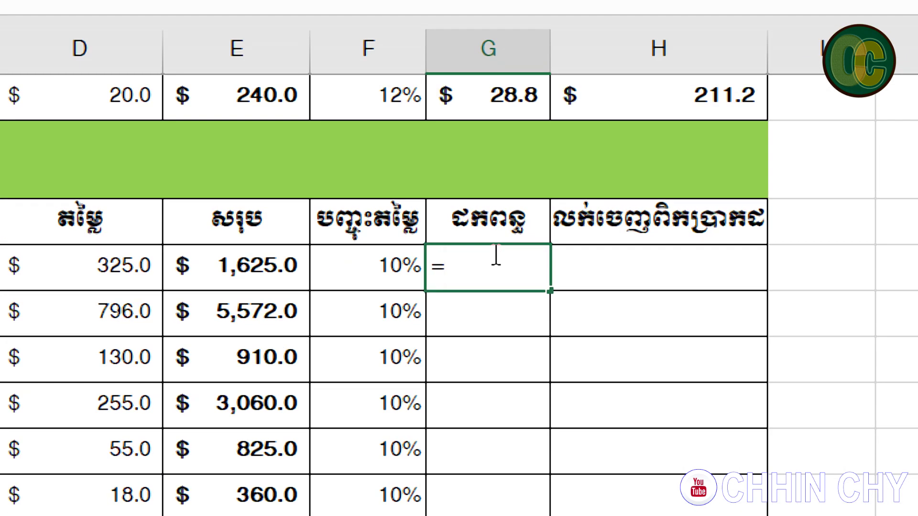
click(263, 262)
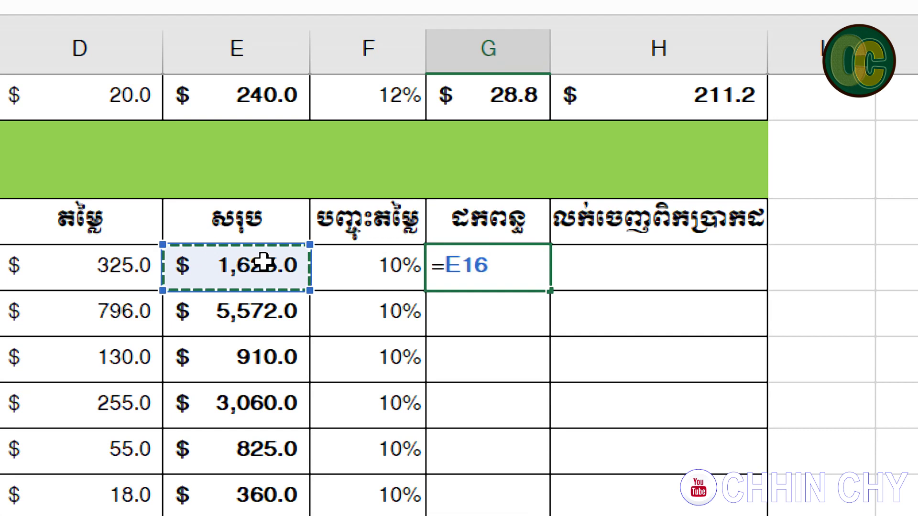
text(*)
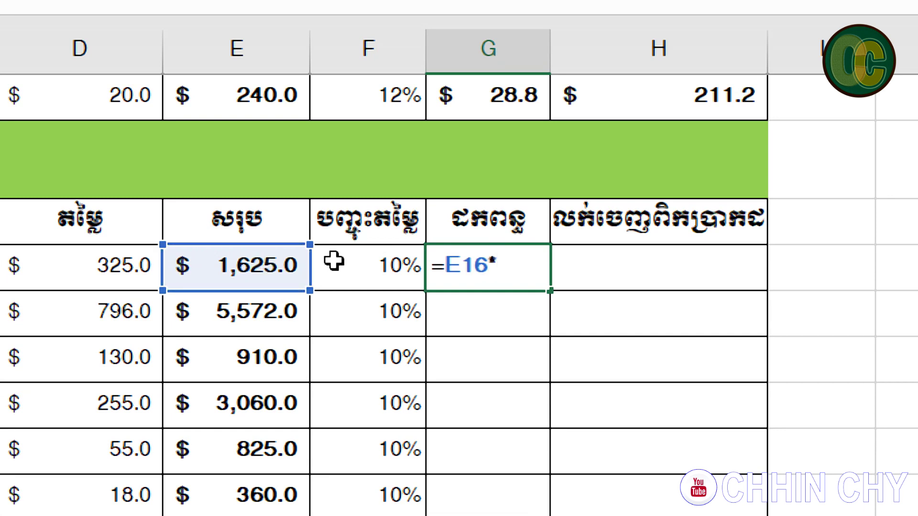
click(394, 261)
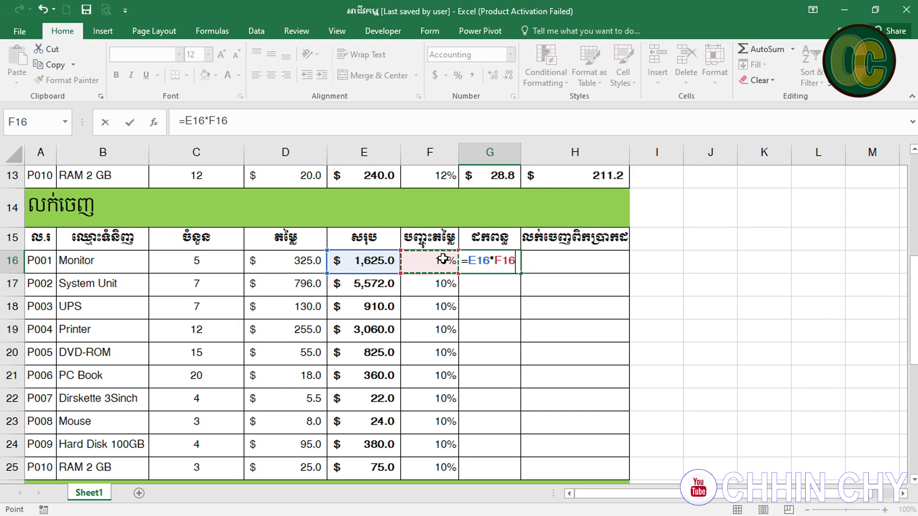
key(Return)
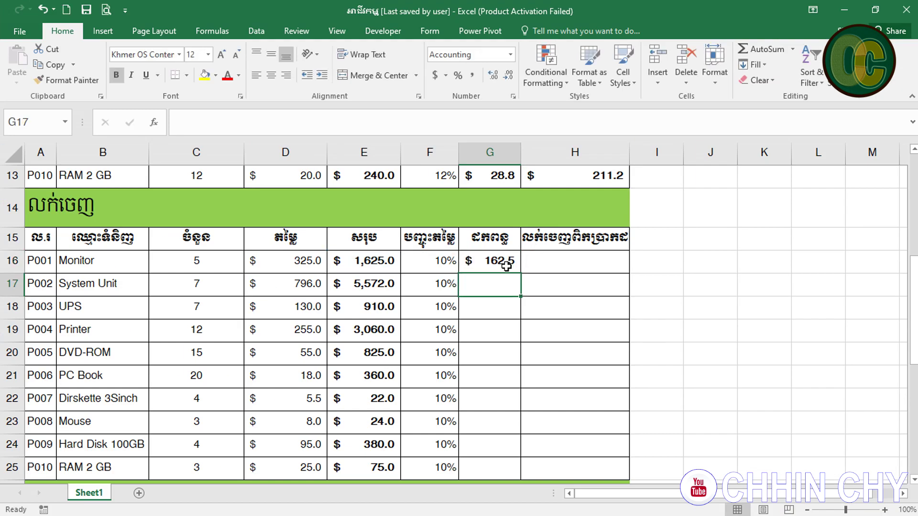
click(507, 266)
drag(521, 274, 520, 475)
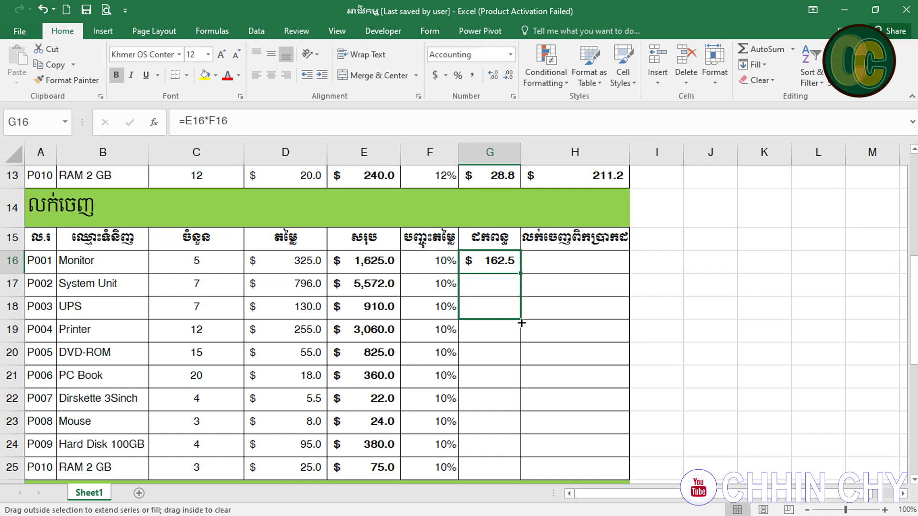
click(572, 260)
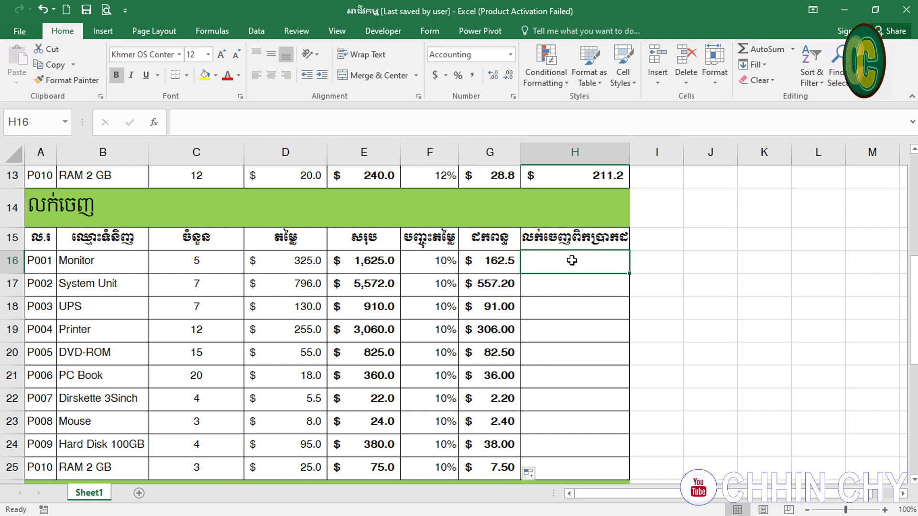
text(=)
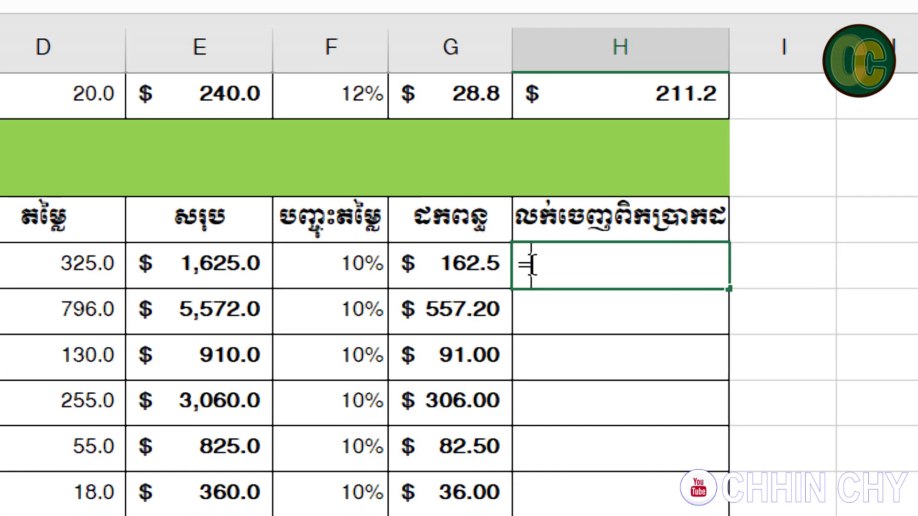
Complete =E16-G16 in H16 and copy it down to H25, giving $1,462.5 for Monitor
click(189, 267)
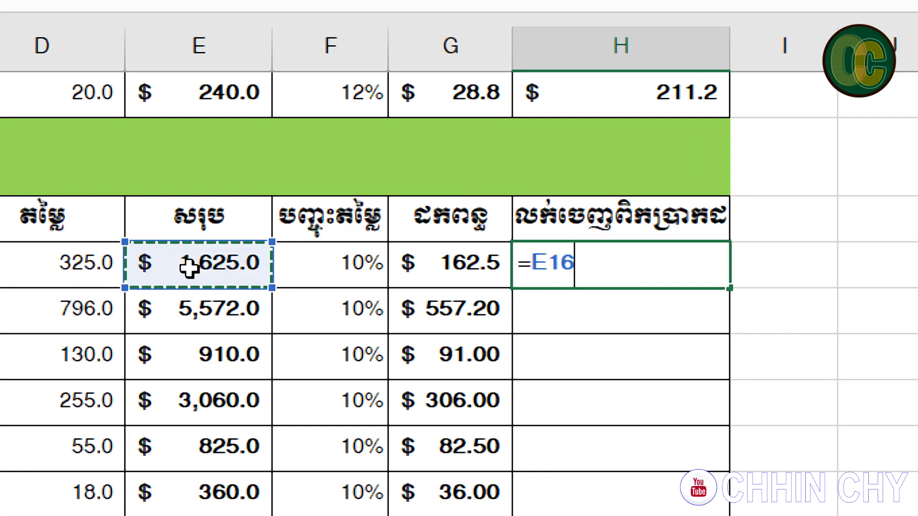
text(-)
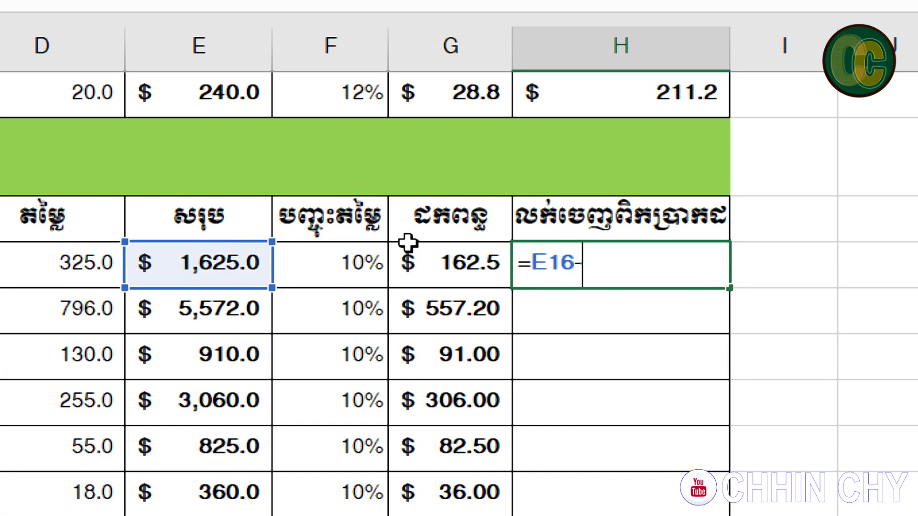
click(446, 261)
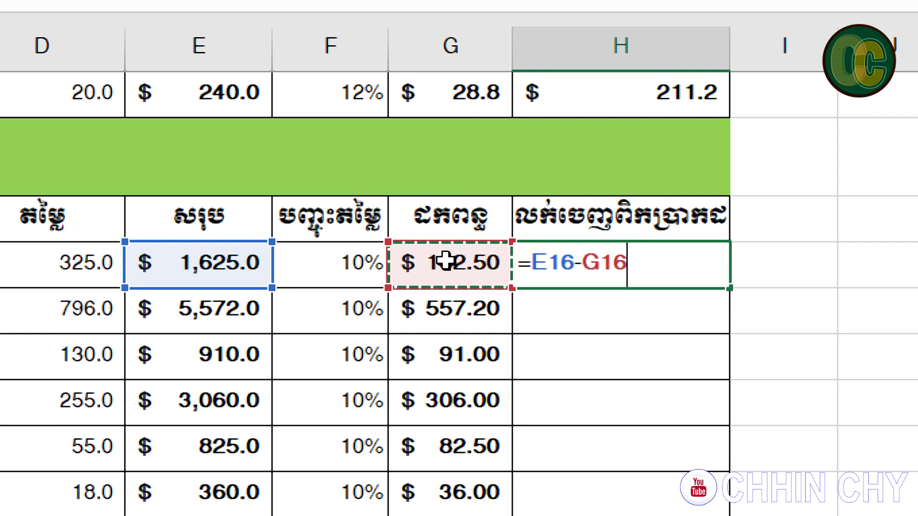
key(Return)
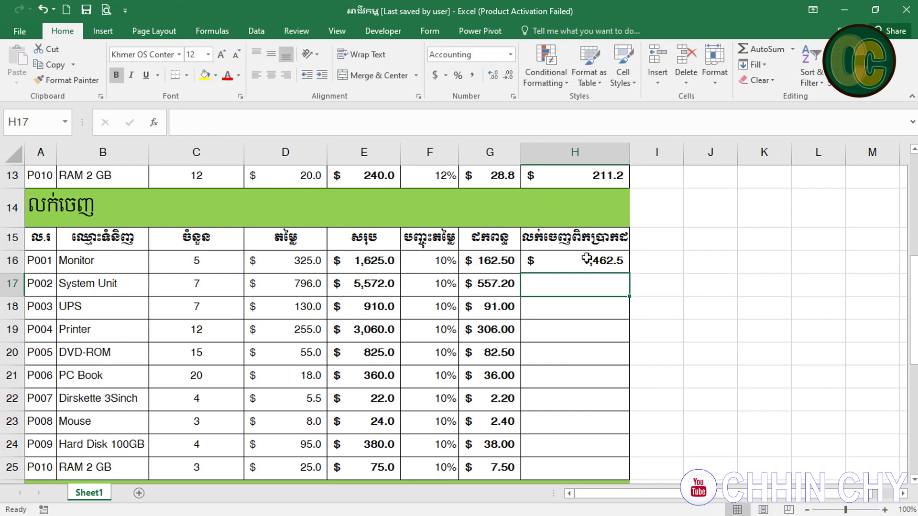
click(586, 258)
drag(630, 273, 601, 472)
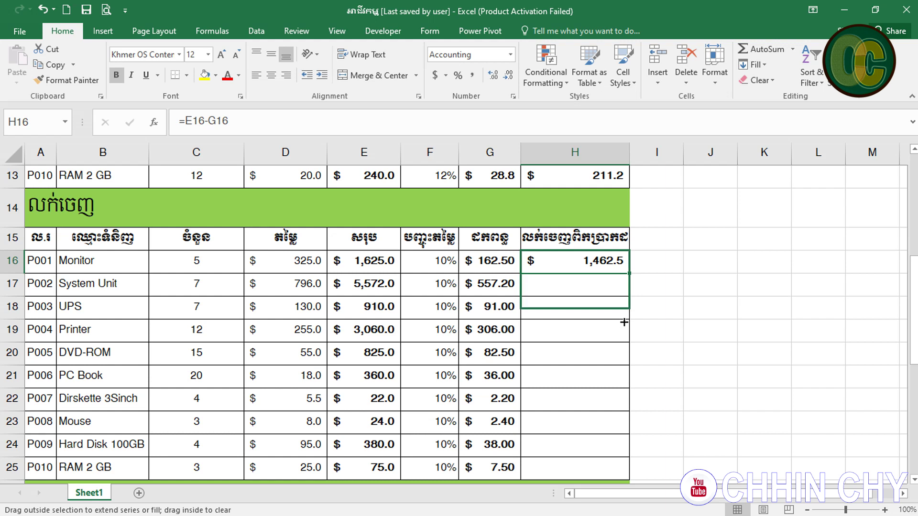
click(722, 348)
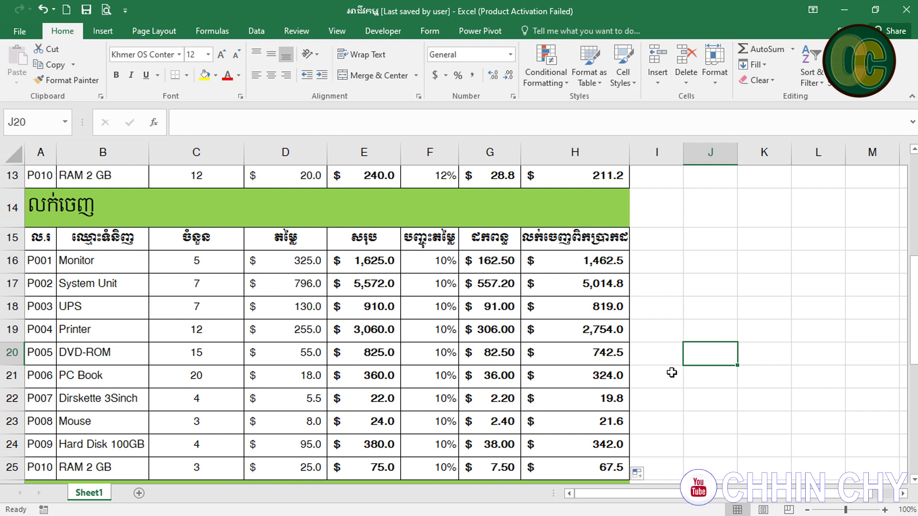
Scroll to the profit table, confirm C28 links to purchase total E4, and select E28
key(Down)
key(Down)
key(Down)
key(Down)
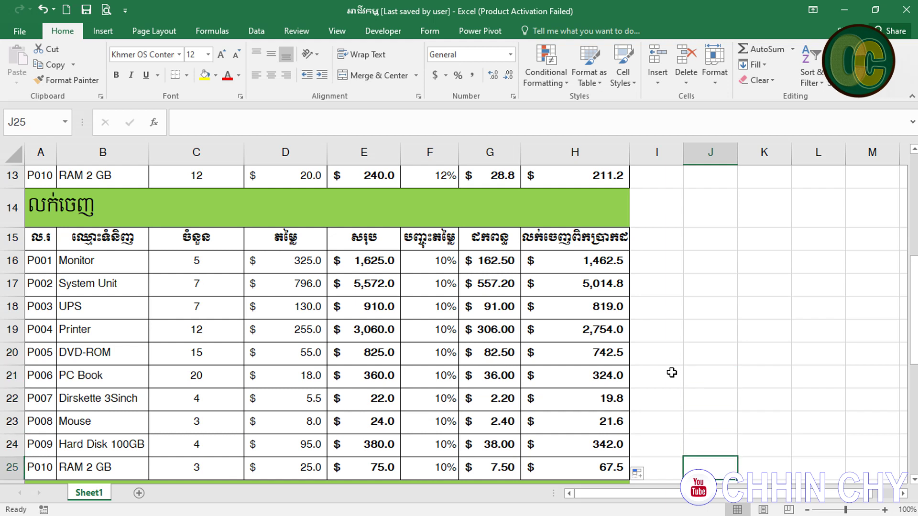
key(Down)
key(Down)
key(Down)
key(Down)
key(Down)
key(Down)
key(Down)
key(Down)
key(Down)
key(Down)
key(Down)
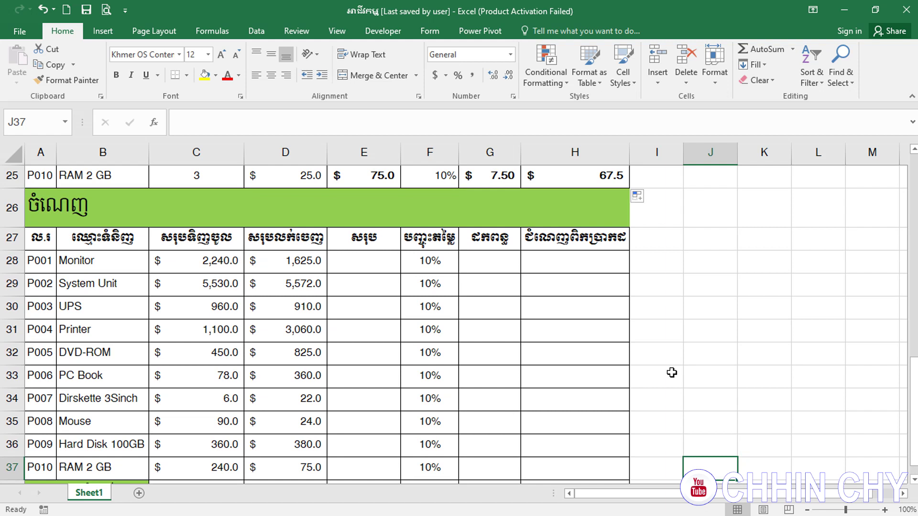
click(221, 258)
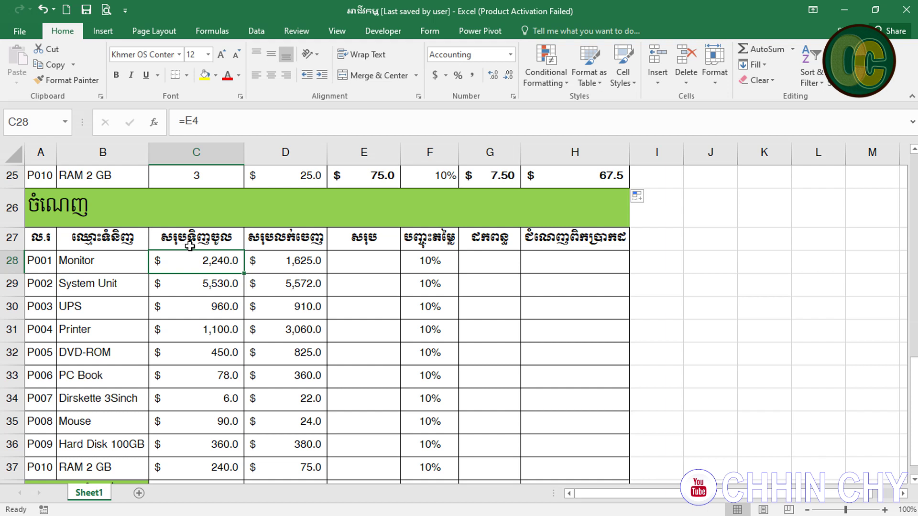
click(271, 255)
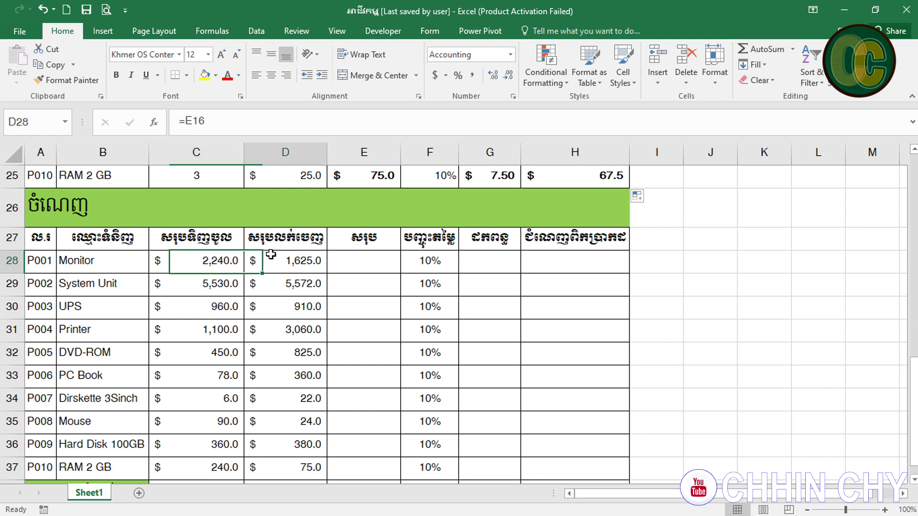
click(229, 257)
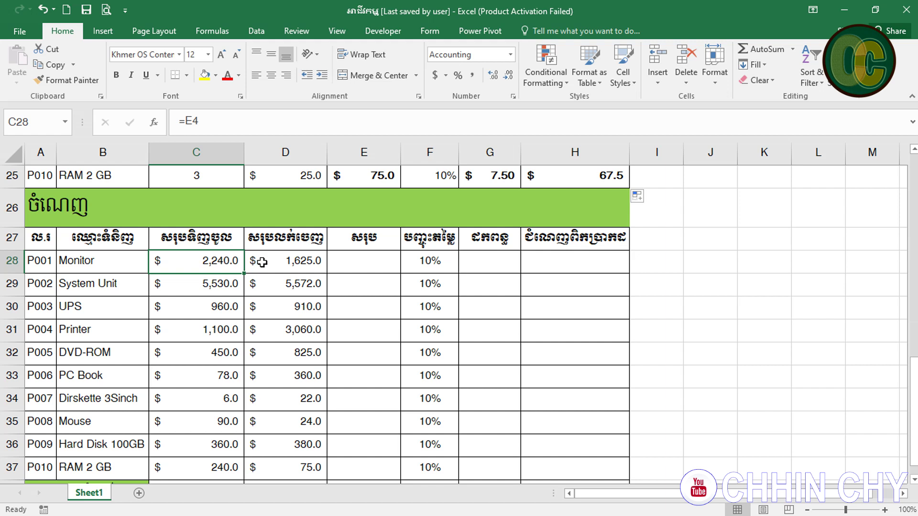
drag(912, 378, 850, 181)
click(361, 291)
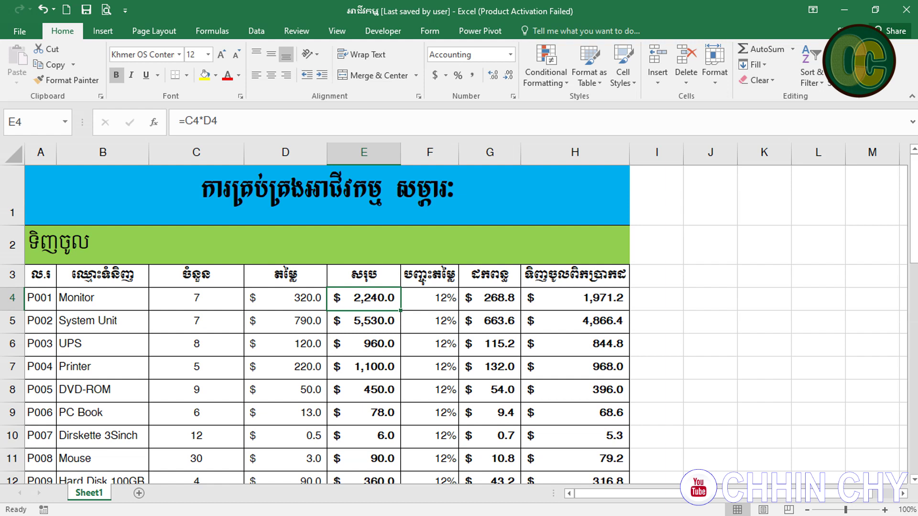
drag(913, 237, 911, 392)
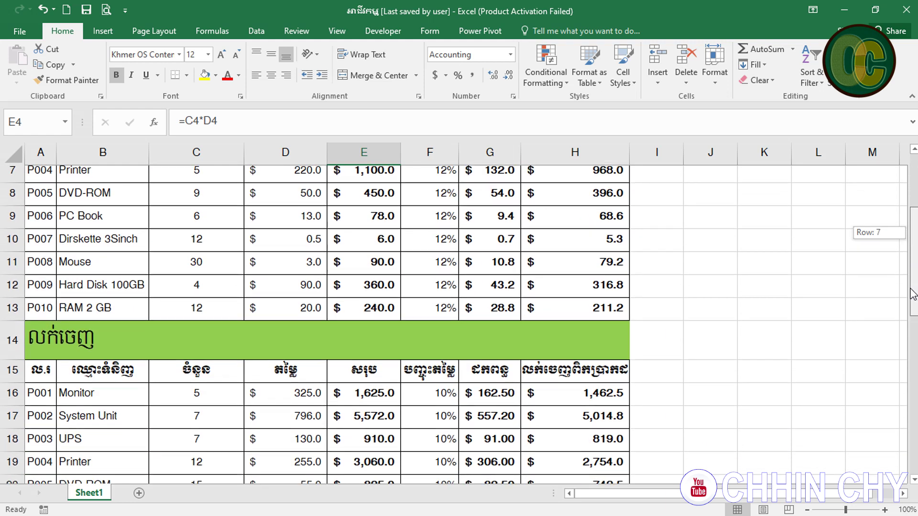
drag(910, 392, 910, 437)
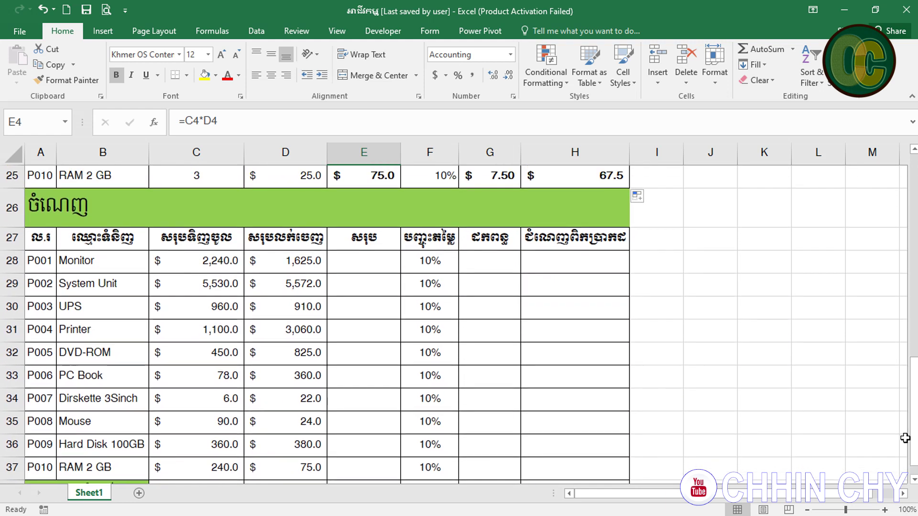
click(342, 264)
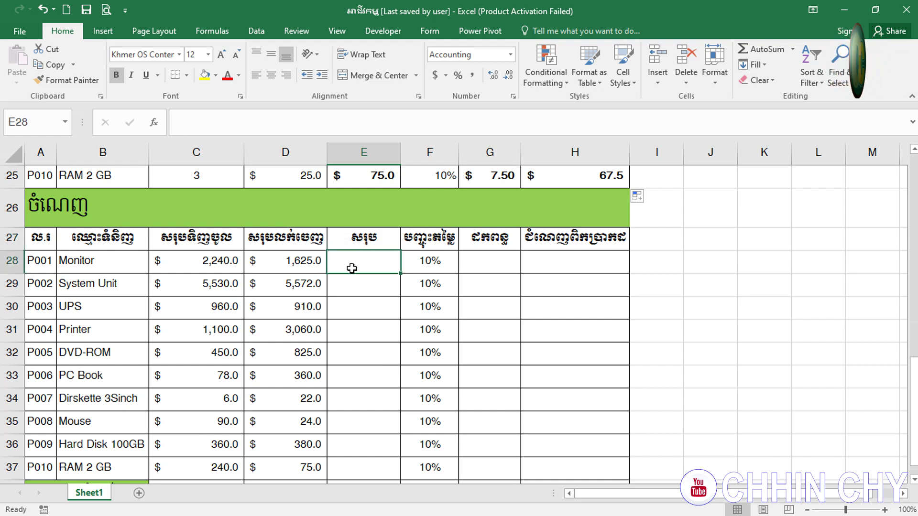
Enter the profit total formula =D28-C28 in E28 for Monitor
text(=)
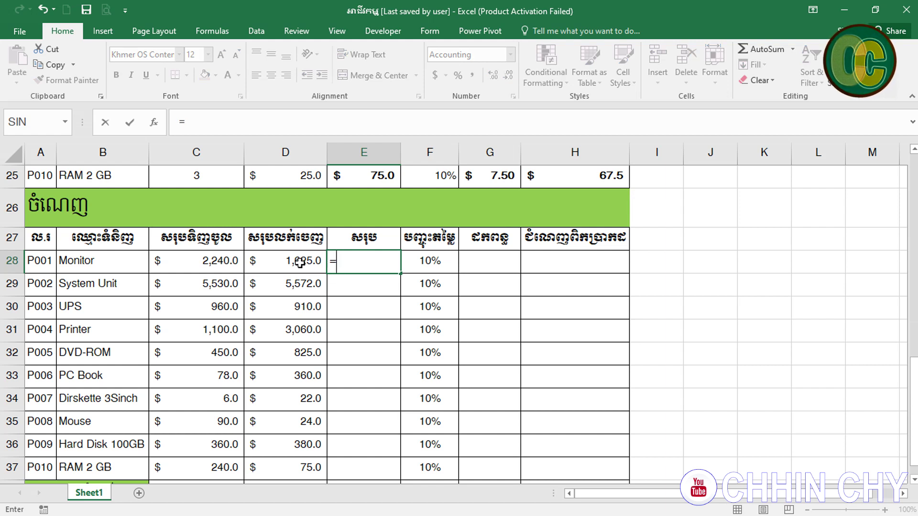
click(300, 262)
text(-)
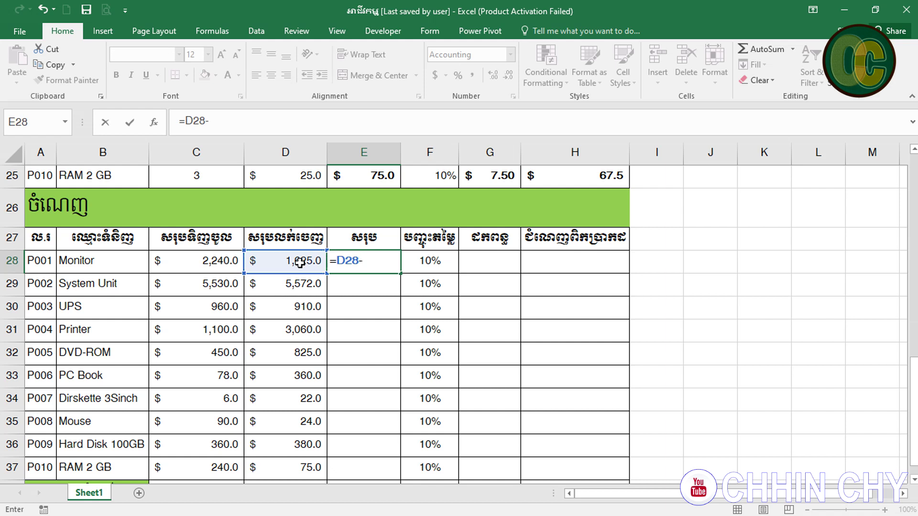
click(218, 262)
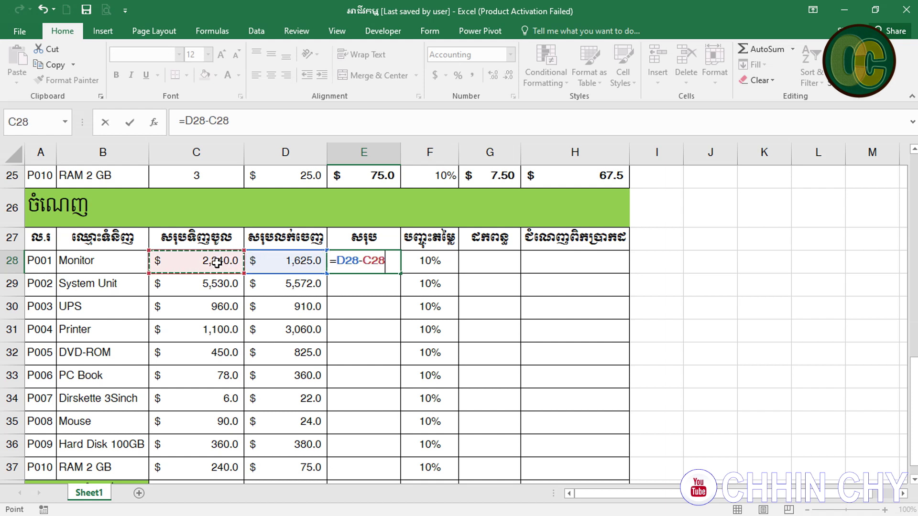
key(Return)
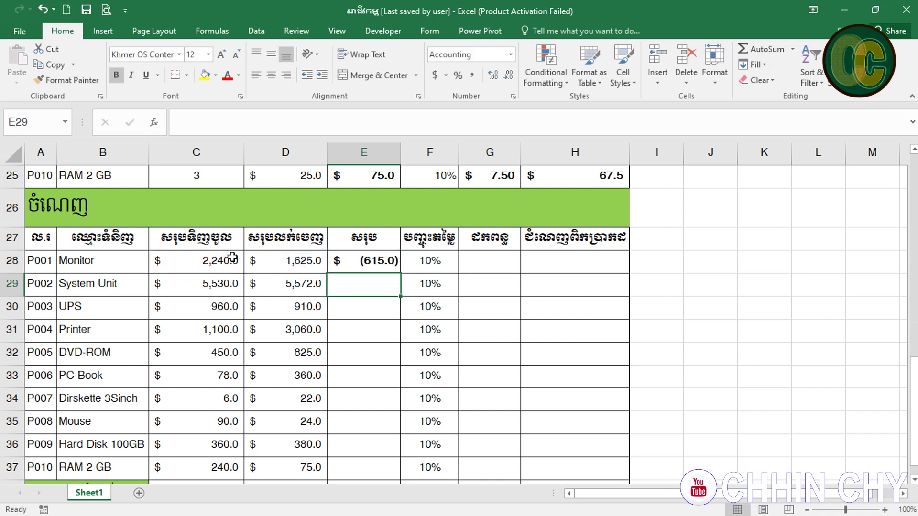
Copy the profit total down to E37 and clear the stray formula in E38
click(363, 260)
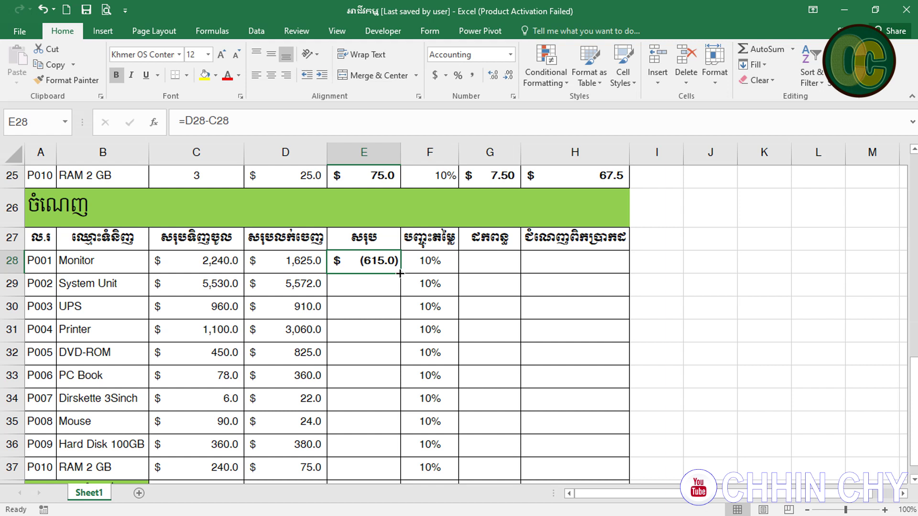
drag(400, 273, 384, 486)
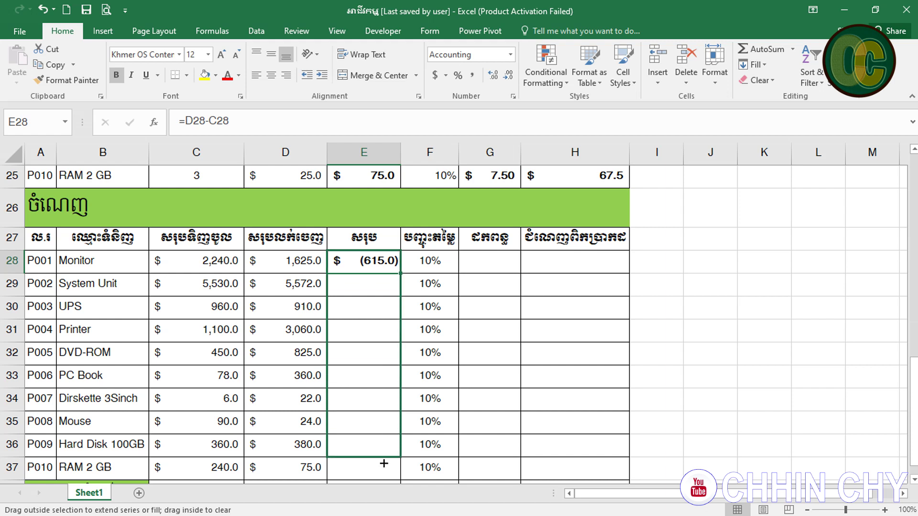
drag(385, 486, 380, 435)
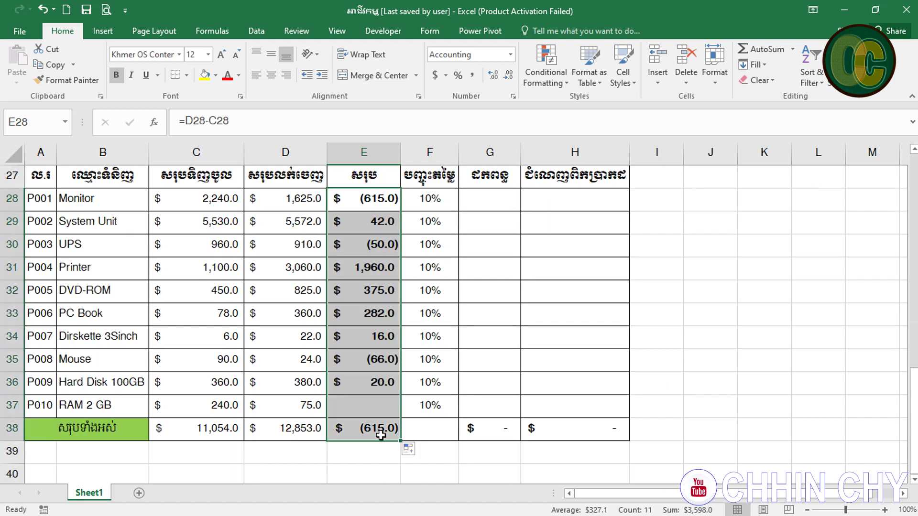
click(381, 427)
key(Delete)
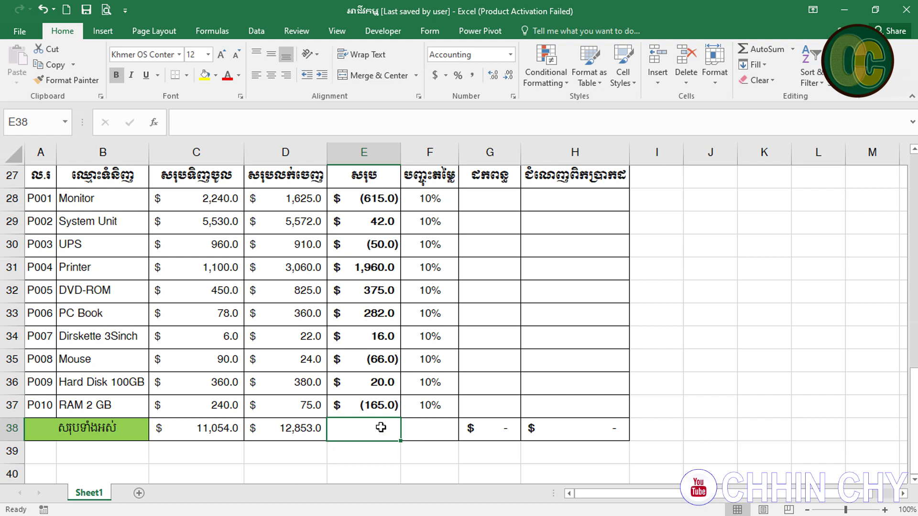
click(367, 199)
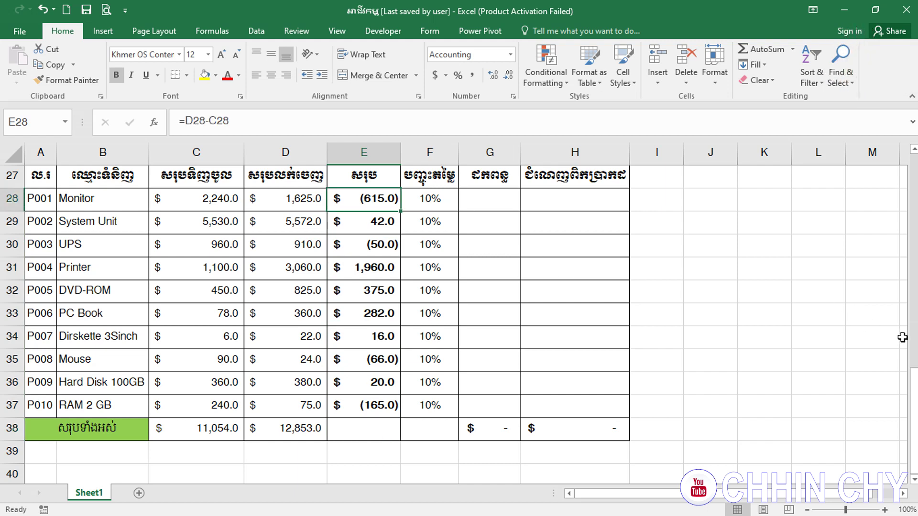
drag(913, 392, 874, 232)
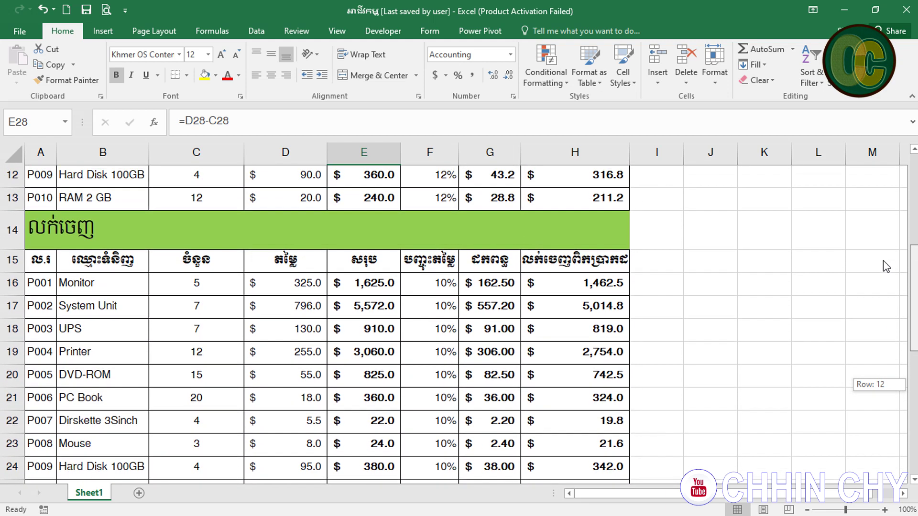
mouse_move(874, 233)
mouse_down()
mouse_move(862, 152)
mouse_move(701, 126)
mouse_up()
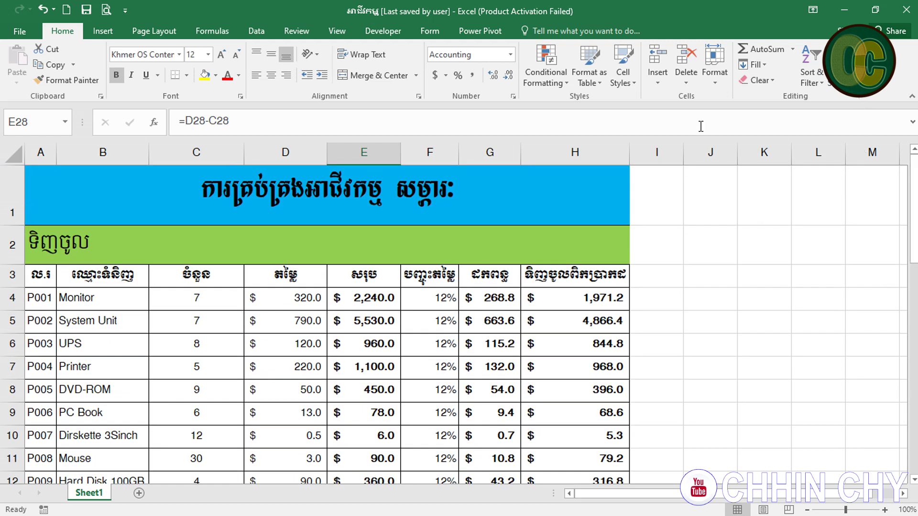
click(225, 300)
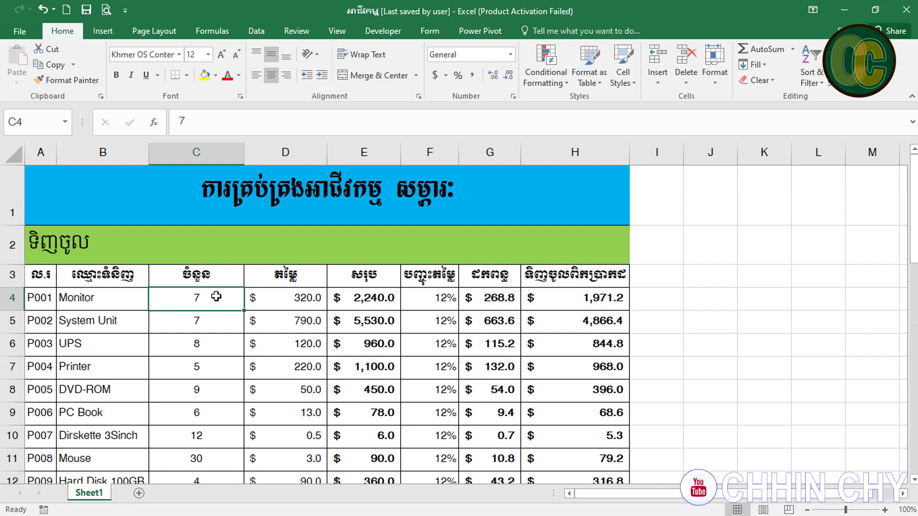
drag(912, 210, 912, 306)
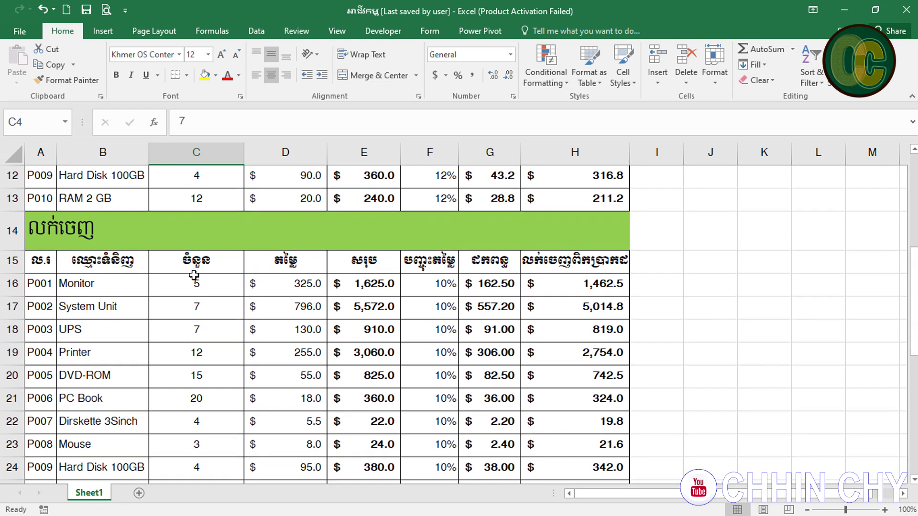
click(193, 276)
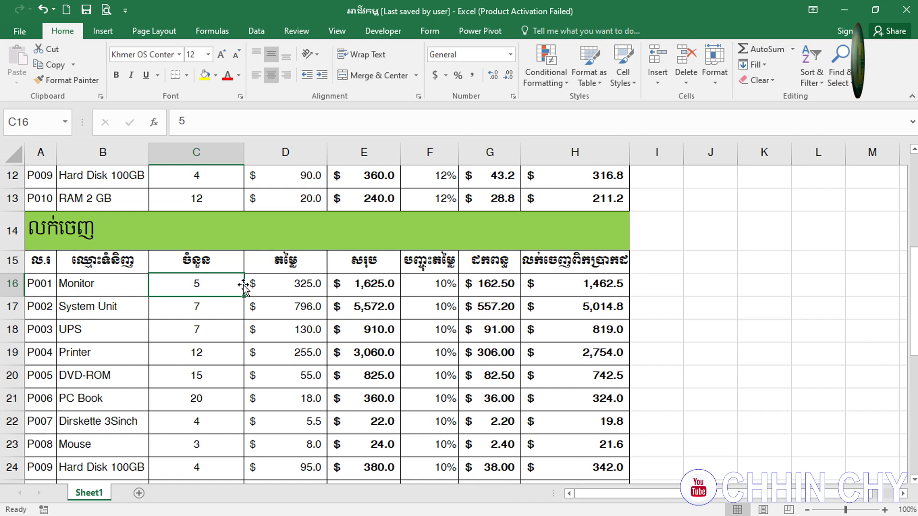
drag(912, 258, 913, 354)
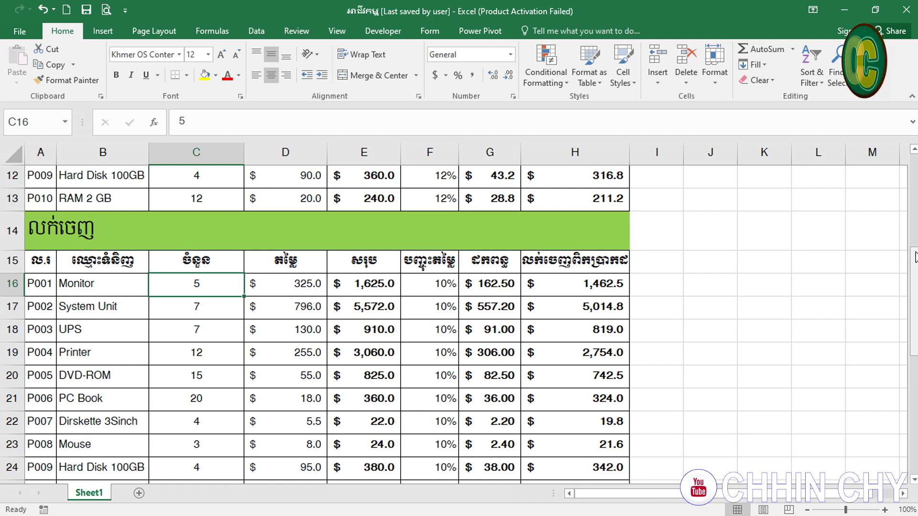
drag(911, 252, 912, 258)
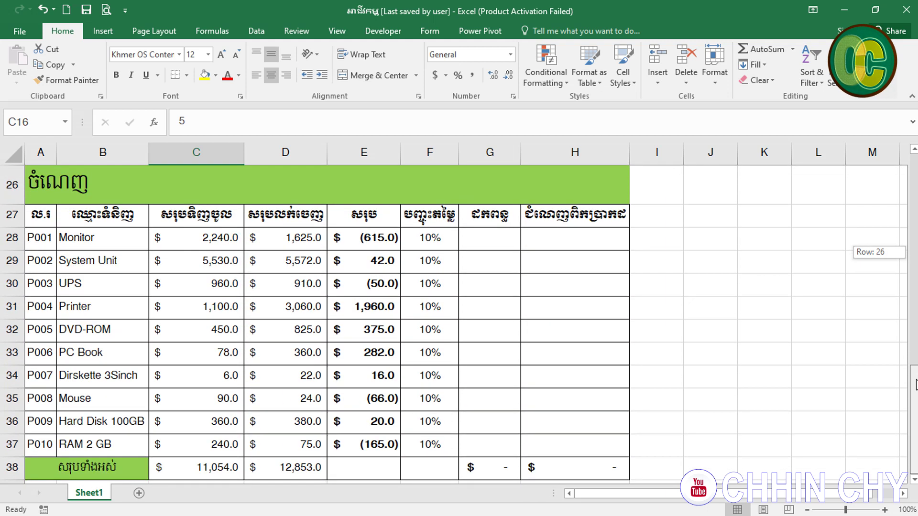
click(486, 233)
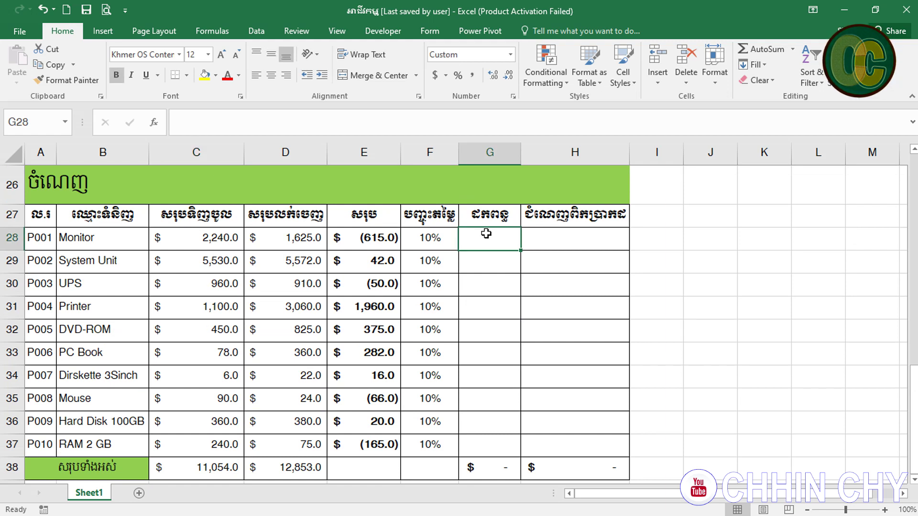
Enter =E28*F28 in G28 and copy it down to G37, giving $(61.5) for Monitor
text(=)
click(375, 235)
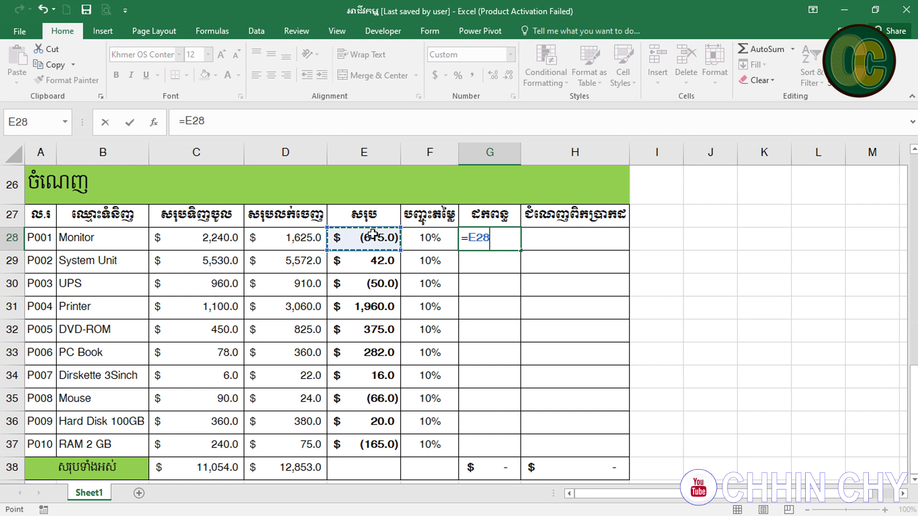
text(*)
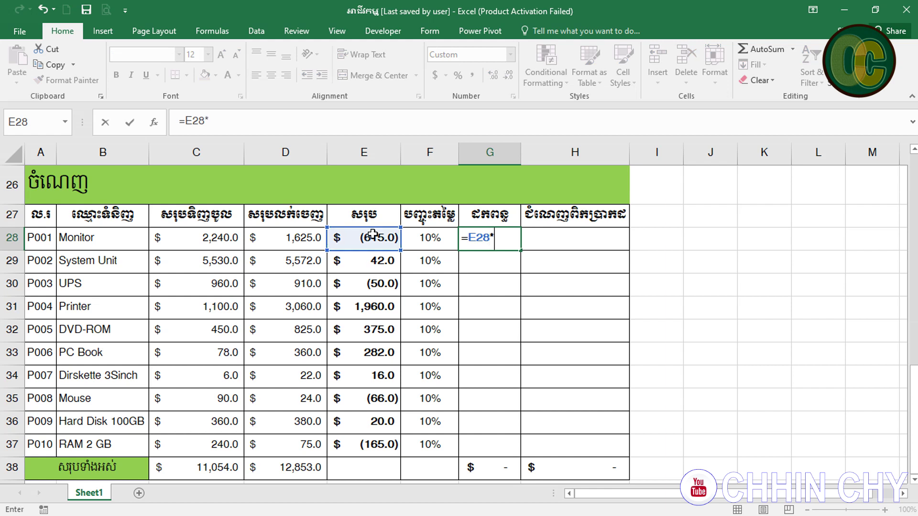
click(424, 238)
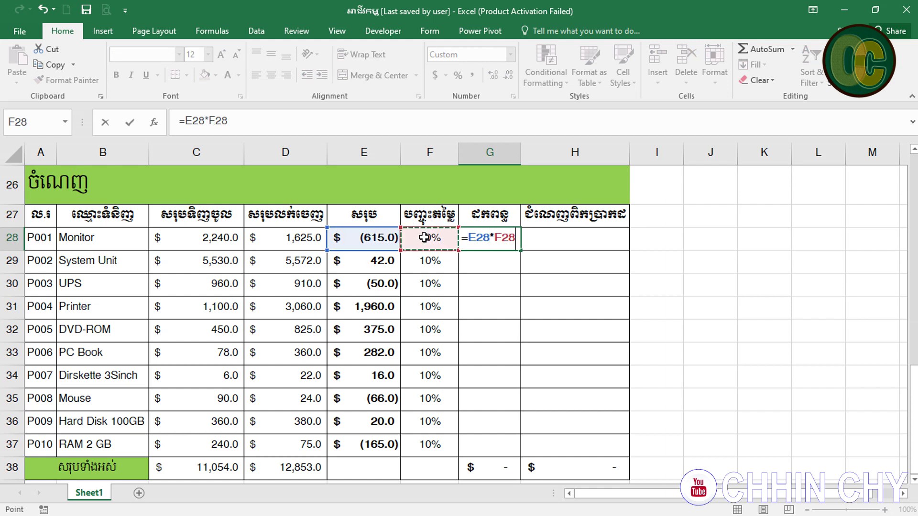
key(Return)
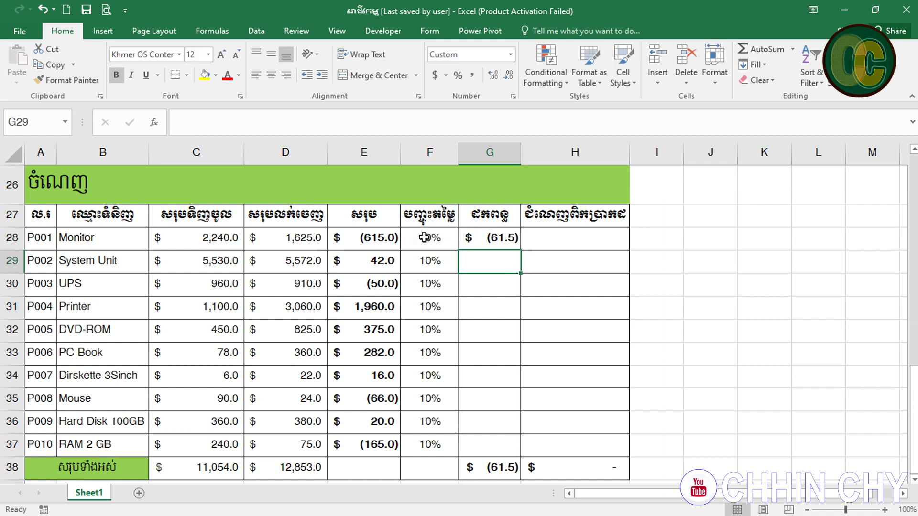
click(510, 237)
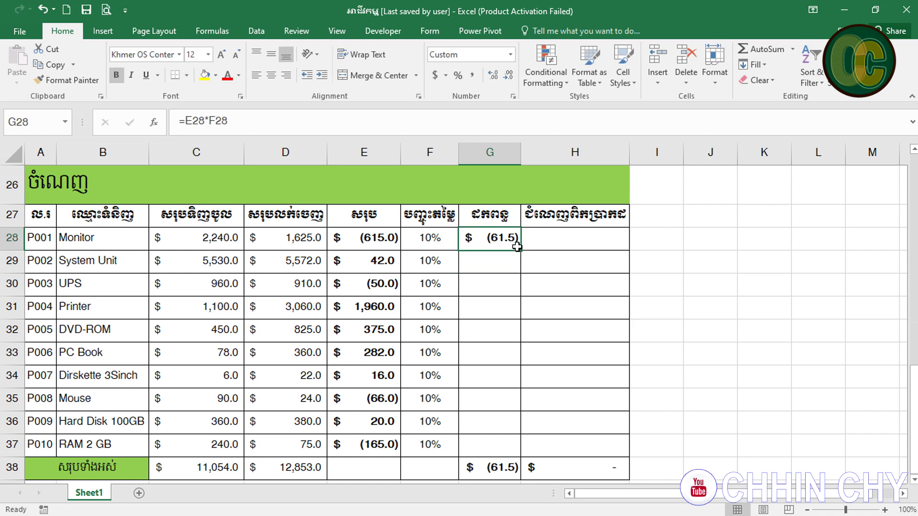
drag(522, 249, 523, 447)
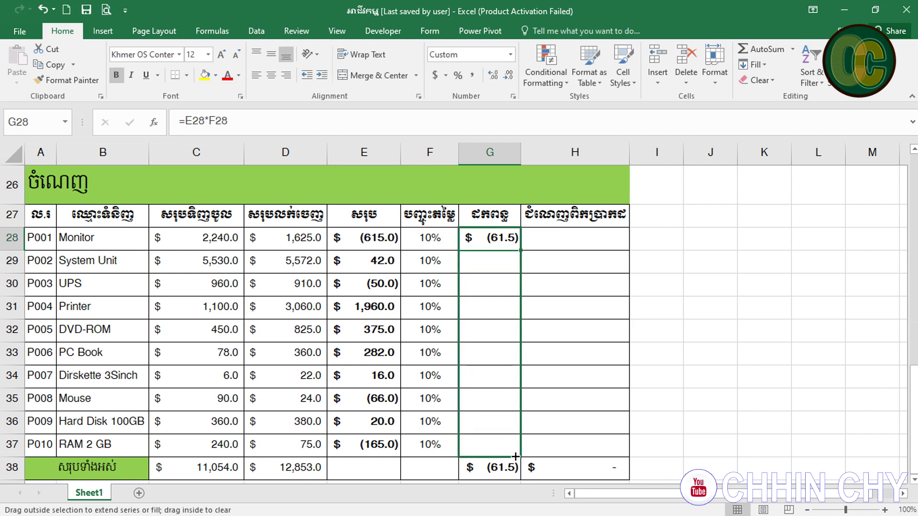
click(576, 239)
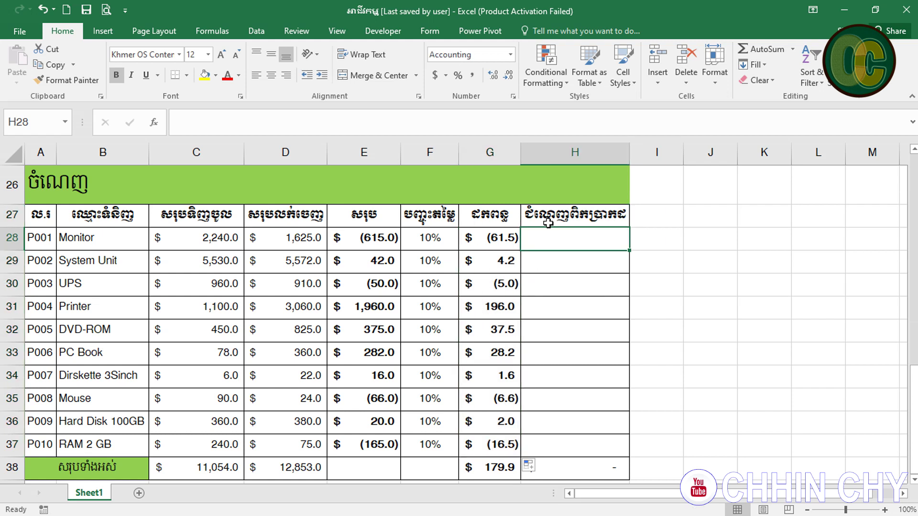
Correct the first letter of the net-profit heading in H27 to ច
click(528, 210)
double_click(525, 211)
drag(533, 208, 524, 212)
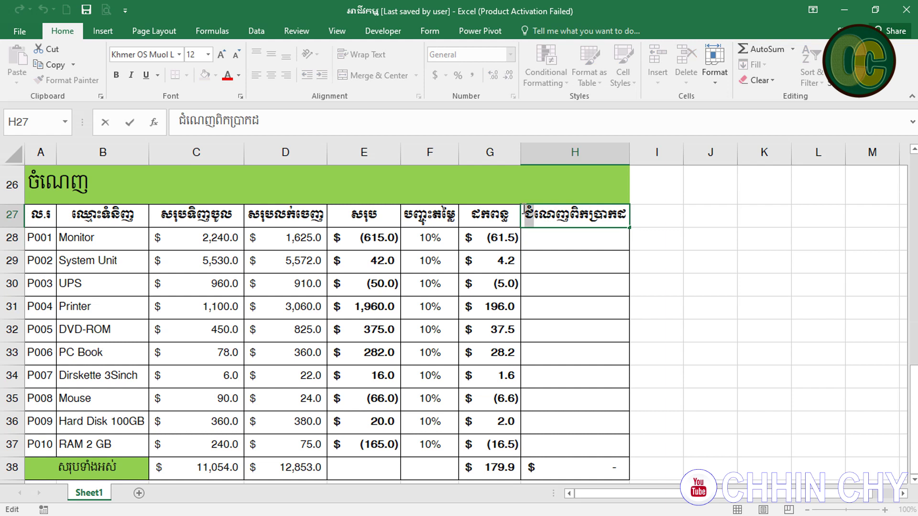
key(BackSpace)
key(super+space)
text(ច)
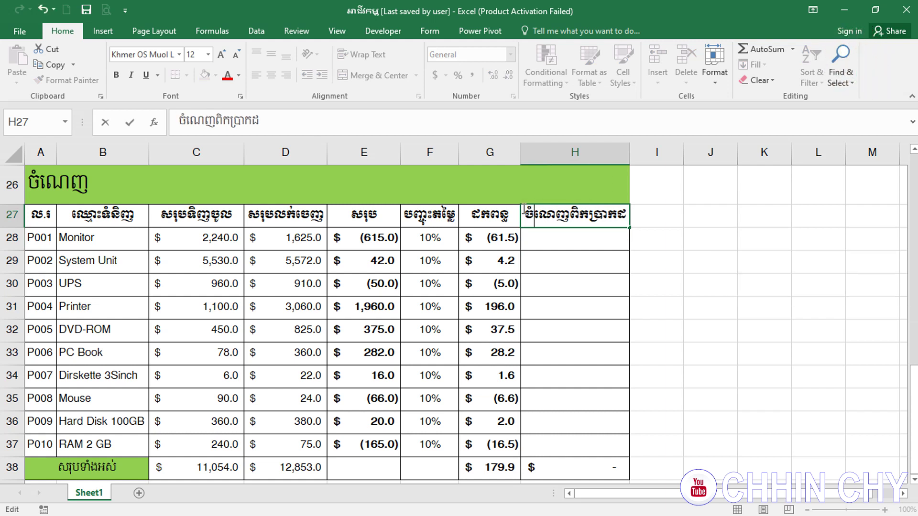
key(Return)
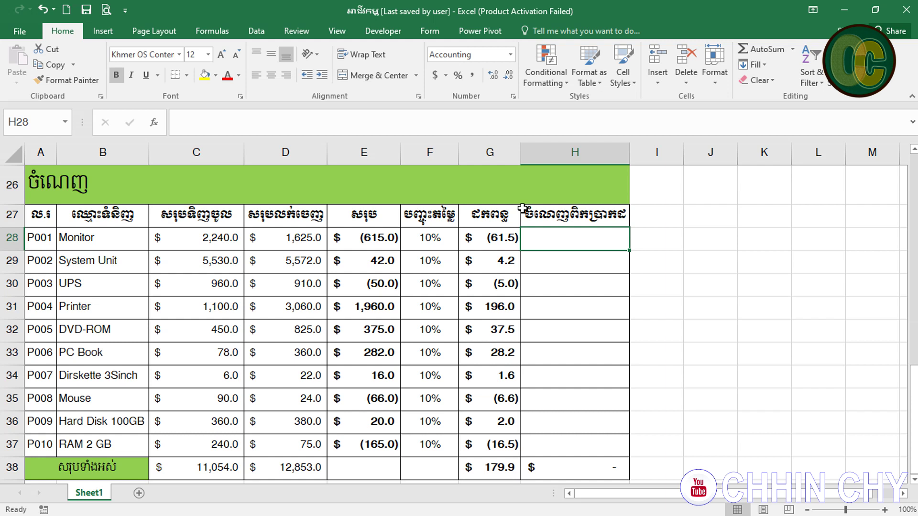
Switch the keyboard to English and start a formula with = in H28
text(ឲ)
key(super+space)
text(=)
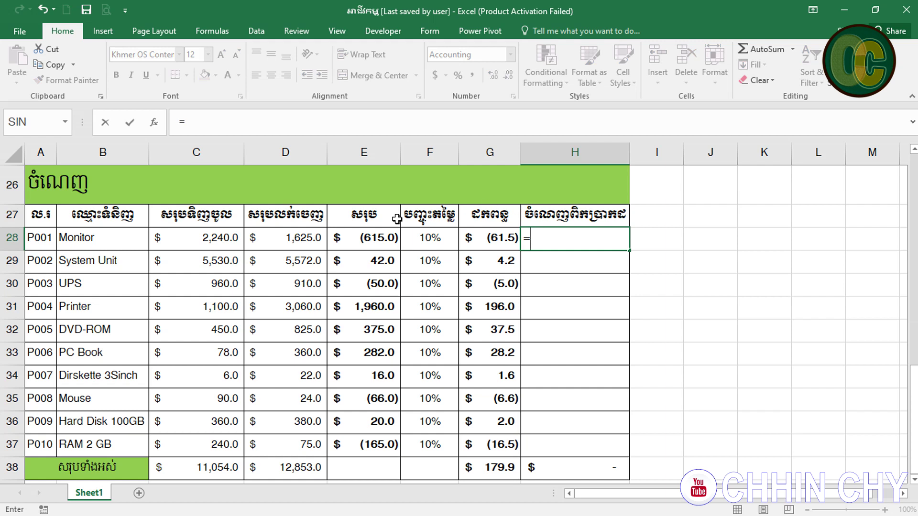
Fill H28:H37 with =D28+E28 (1,010.0 for Monitor) and delete the old row-38 totals
click(292, 237)
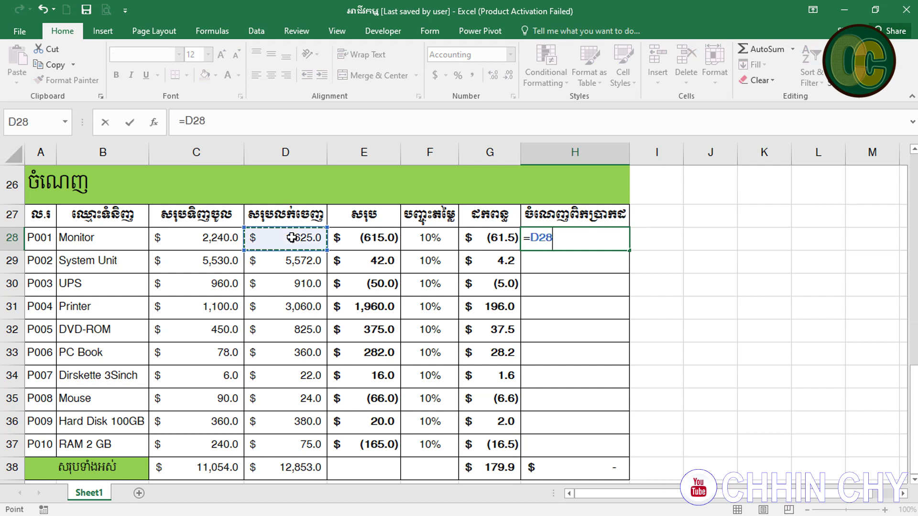
text(+)
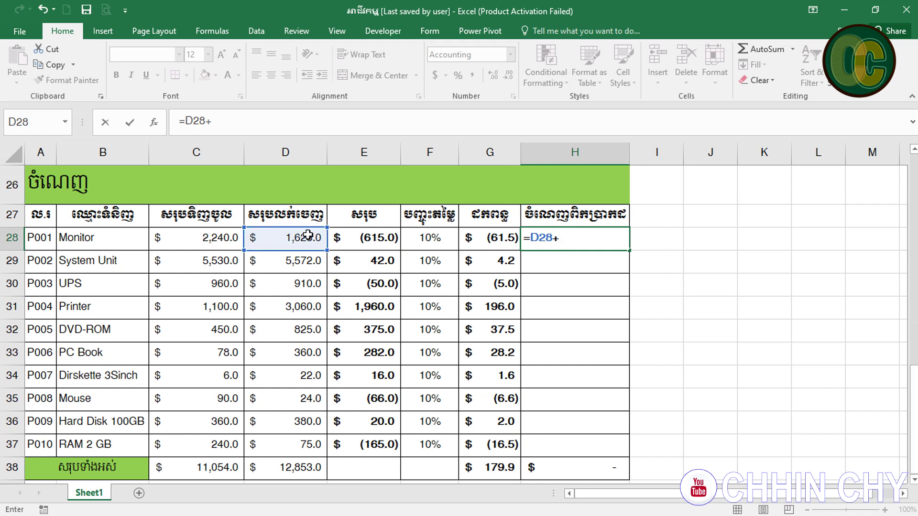
click(383, 236)
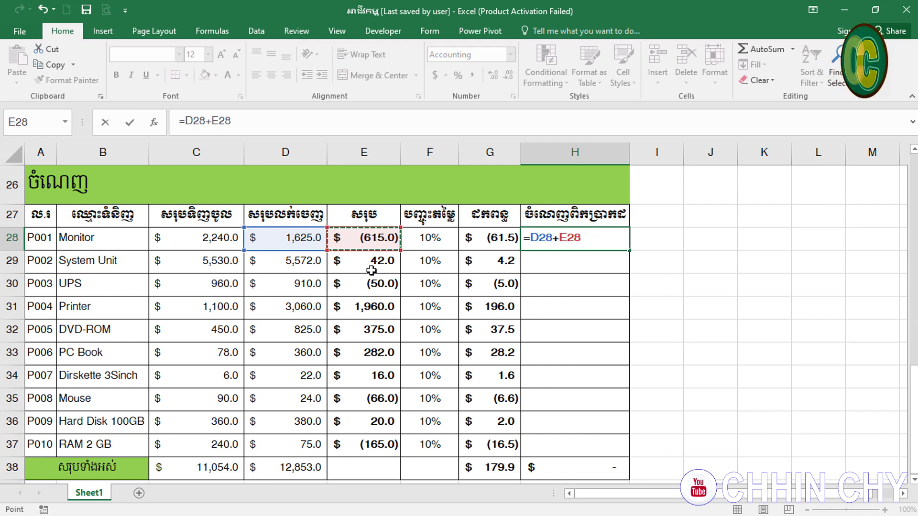
key(Return)
click(606, 239)
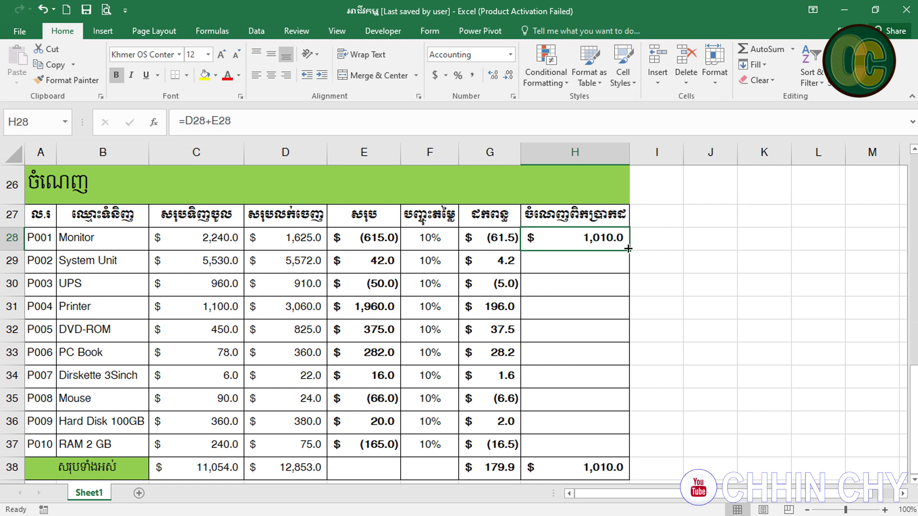
mouse_move(628, 249)
mouse_down()
mouse_move(612, 453)
mouse_move(510, 478)
mouse_move(406, 466)
mouse_move(226, 470)
mouse_up()
key(Delete)
click(227, 470)
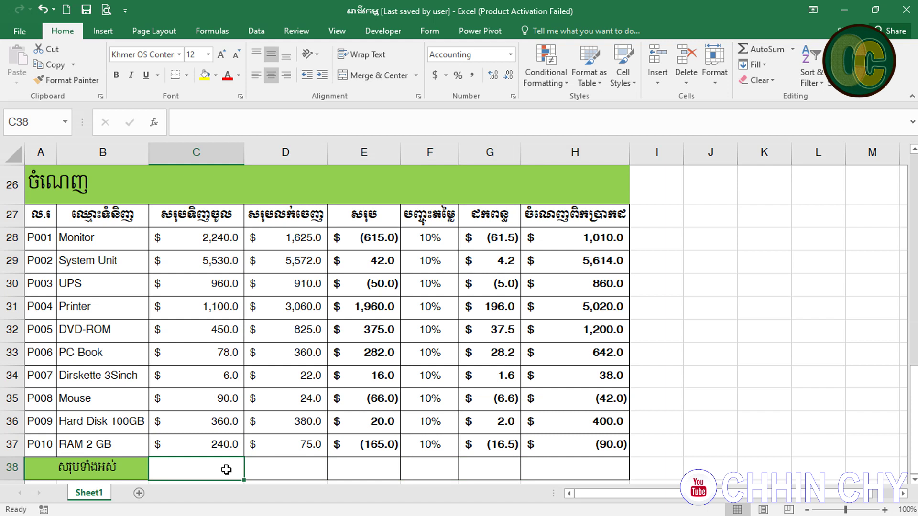
Enter =SUM(C28:C37) in C38 for a grand total of 11,054.0
text(=)
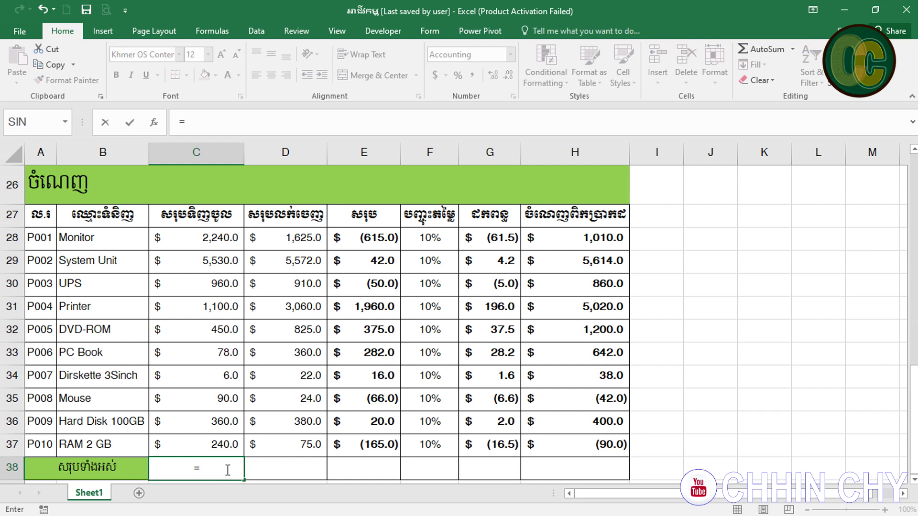
text(su)
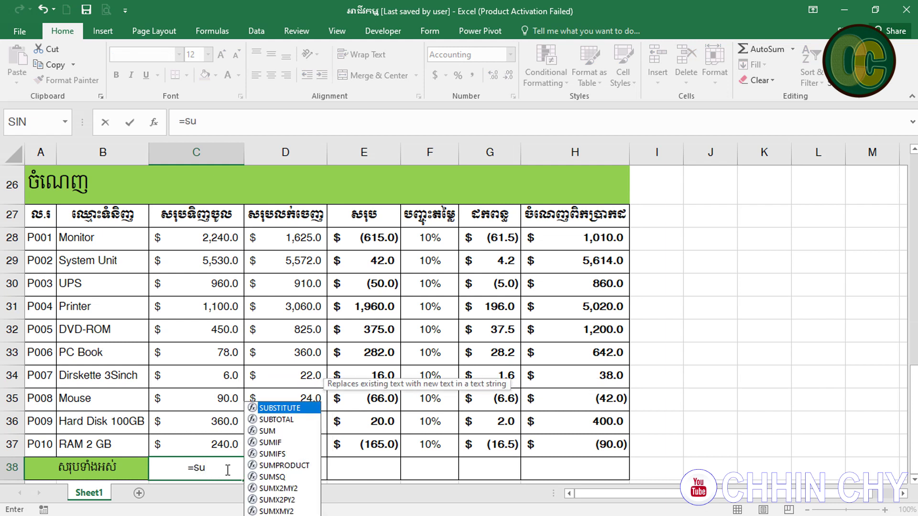
text(m)
key(Tab)
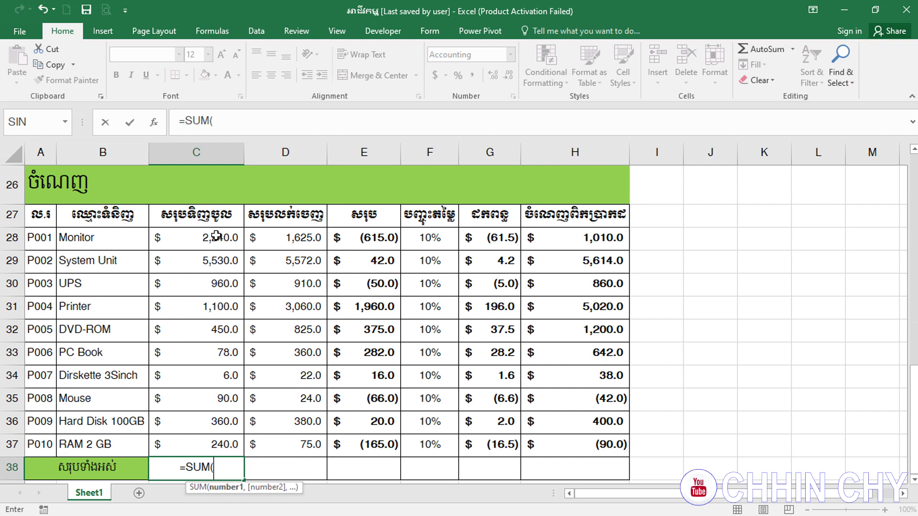
drag(216, 235, 211, 435)
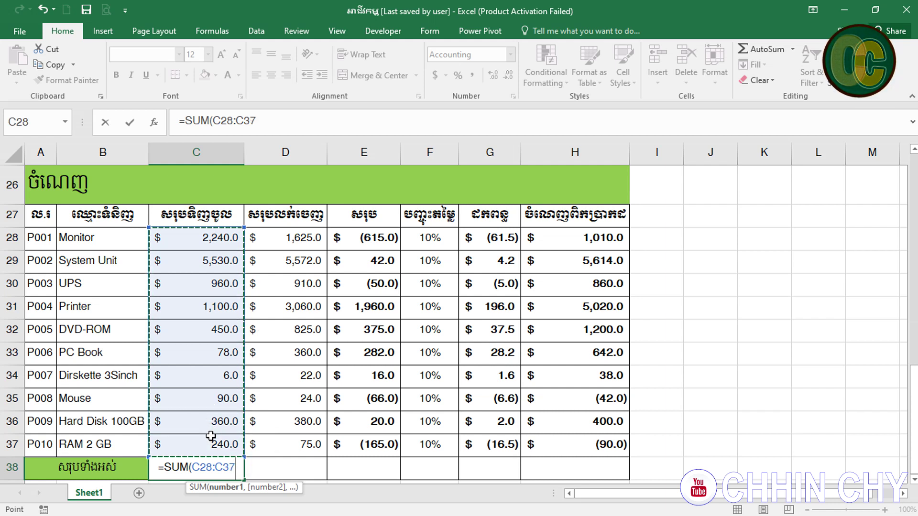
text())
key(Return)
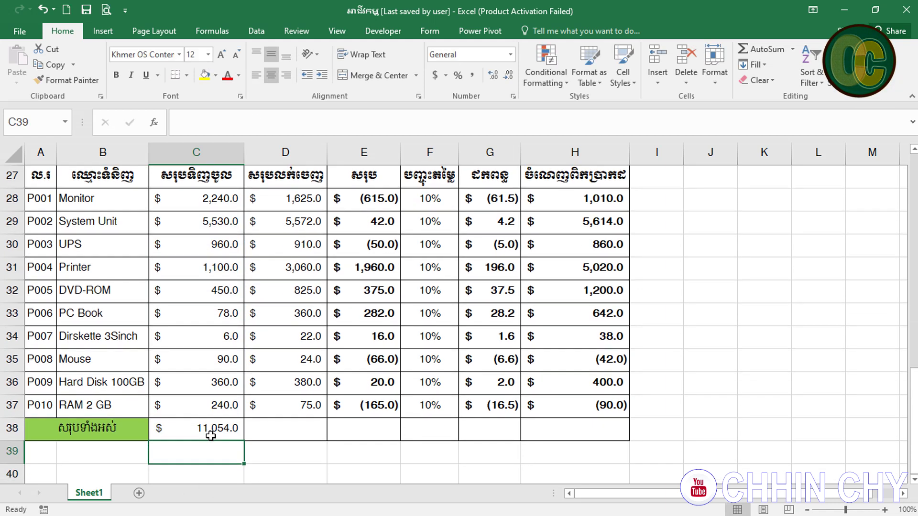
Copy the SUM formula across to H38 and review the grand totals, ending at 14,652.0
click(220, 427)
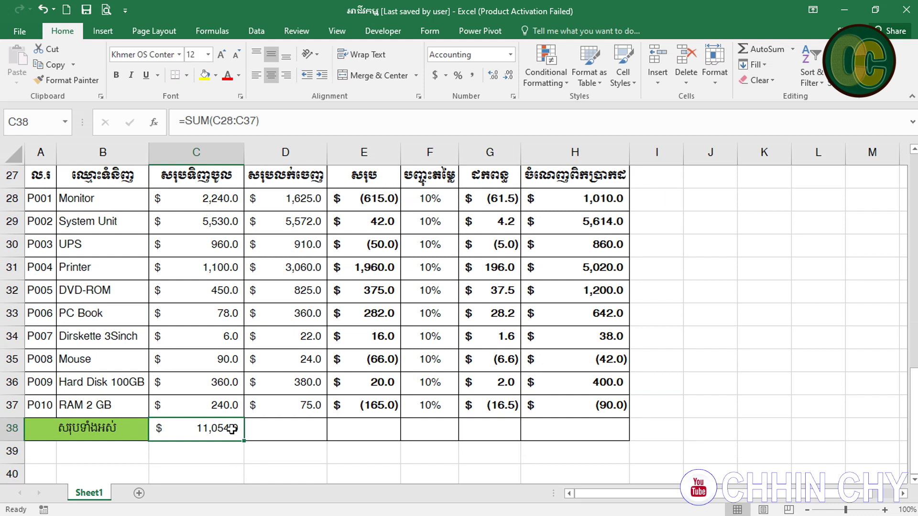
drag(243, 440, 581, 424)
click(706, 357)
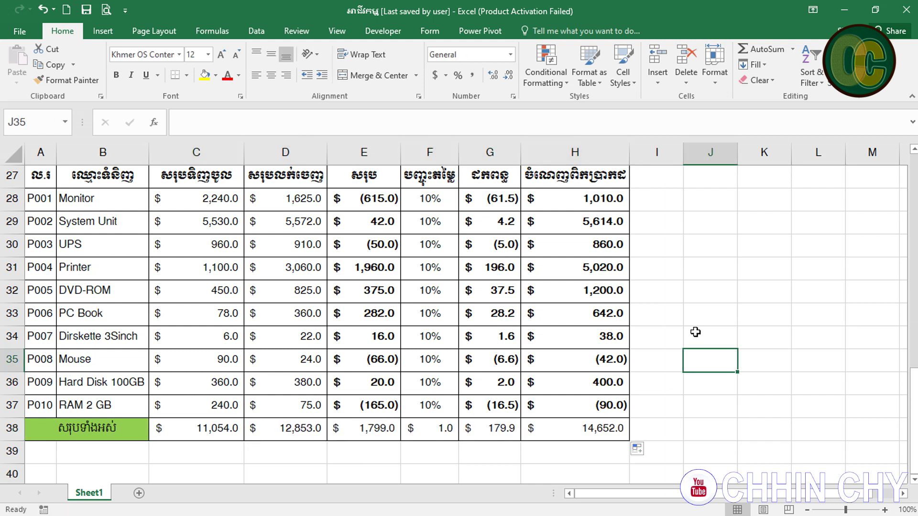
key(Up)
key(Up)
key(Up)
key(Up)
key(Up)
key(Up)
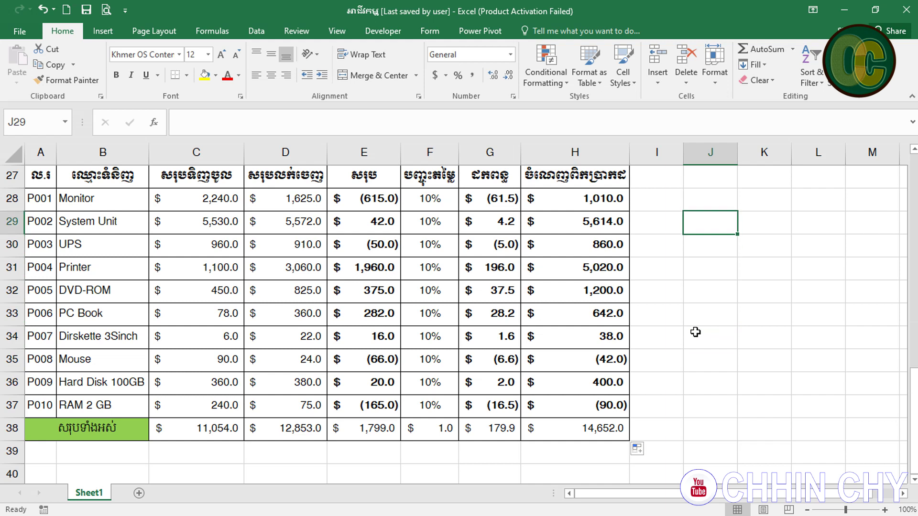
key(Up)
key(Up)
key(Up)
key(Up)
key(Up)
key(Up)
key(Up)
key(Up)
key(Up)
key(Up)
key(Up)
key(Up)
key(Up)
key(Up)
key(Up)
key(Up)
key(Up)
key(Up)
key(Up)
key(Up)
key(Up)
key(Up)
key(Up)
key(Up)
key(Up)
key(Up)
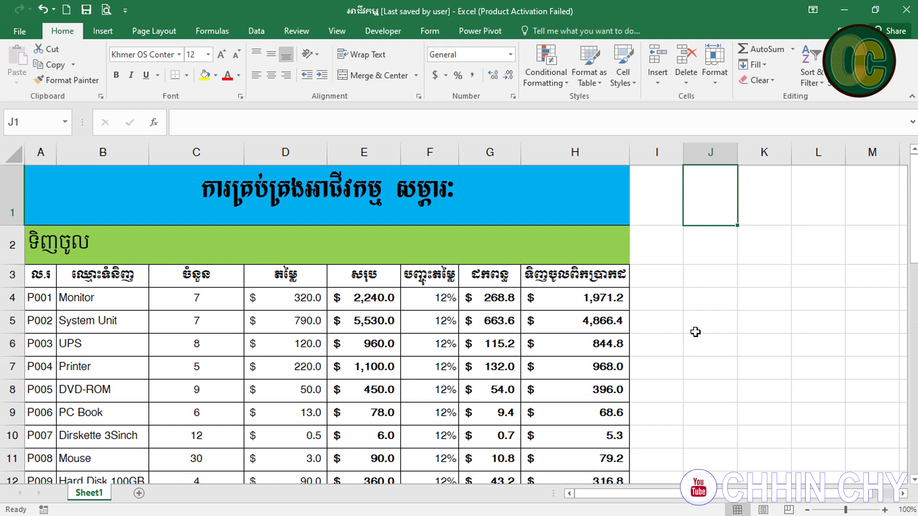
key(Down)
key(Down)
key(Down)
key(Down)
key(Down)
key(Down)
key(Down)
key(Down)
key(Down)
key(Down)
key(Down)
key(Down)
key(Down)
key(Down)
key(Down)
key(Down)
key(Down)
key(Down)
key(Down)
key(Down)
key(Down)
key(Down)
key(Down)
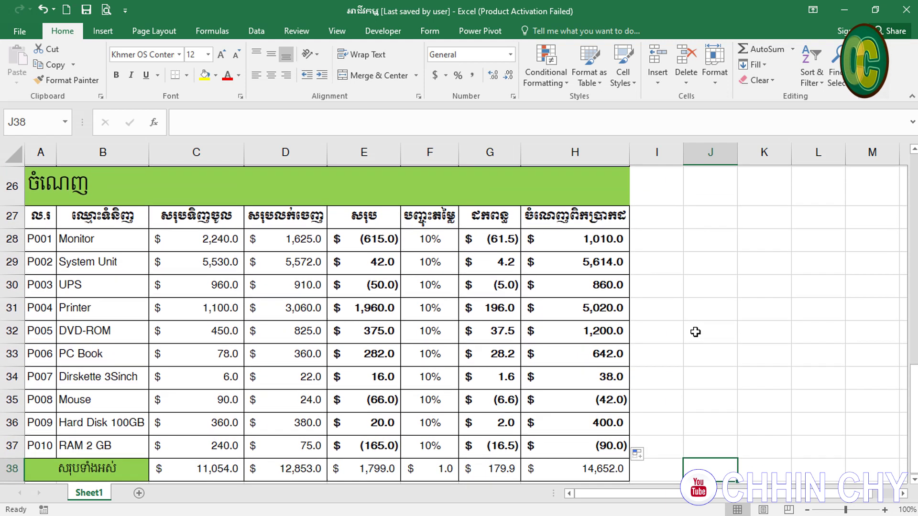
key(Down)
key(Up)
key(Up)
key(Up)
key(Up)
key(Up)
key(Up)
key(Up)
key(Up)
key(Up)
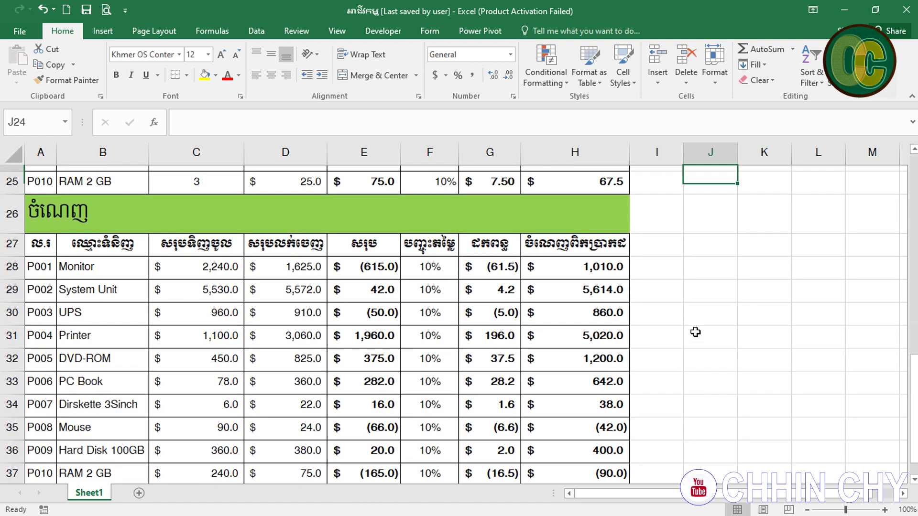
key(Up)
key(Up)
key(Up)
key(Up)
key(Up)
key(Up)
key(Up)
key(Up)
key(Up)
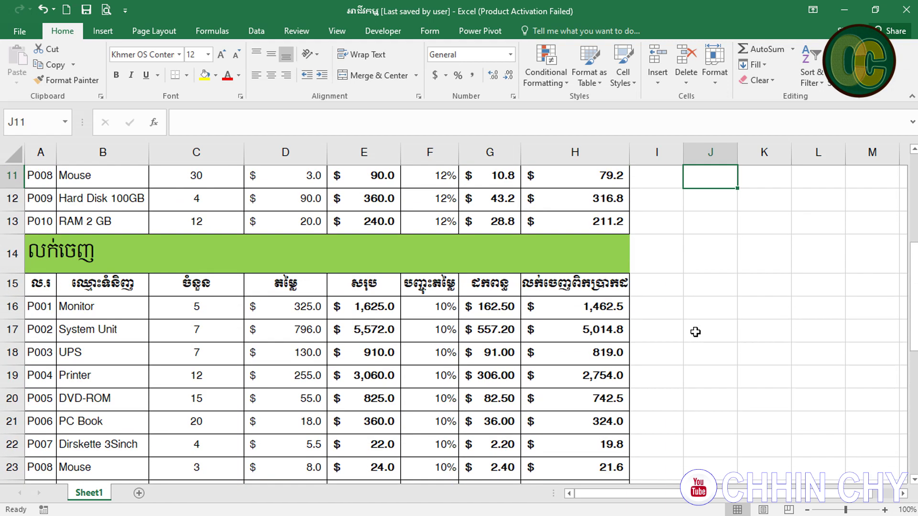
key(Down)
key(Down)
key(Down)
key(Down)
key(Down)
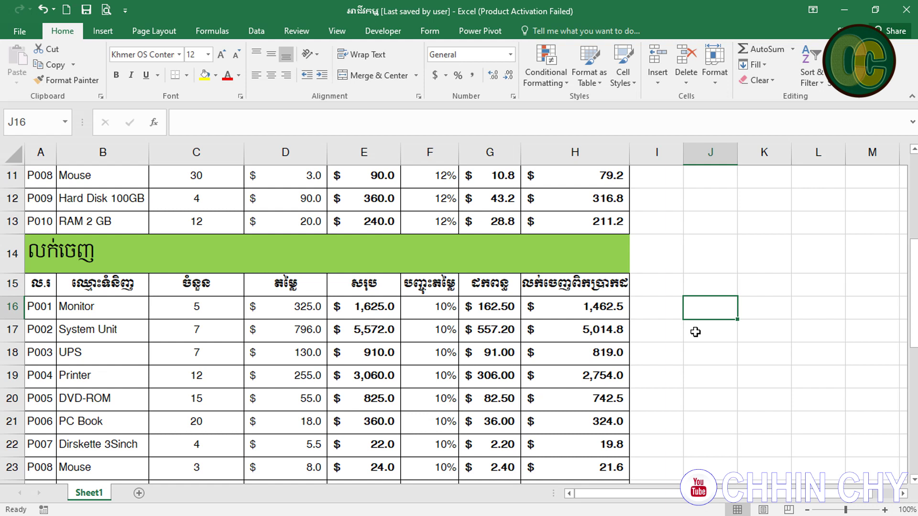
key(Down)
key(Down)
key(Down)
key(Down)
key(Down)
key(Down)
key(Down)
key(Down)
key(Down)
key(Down)
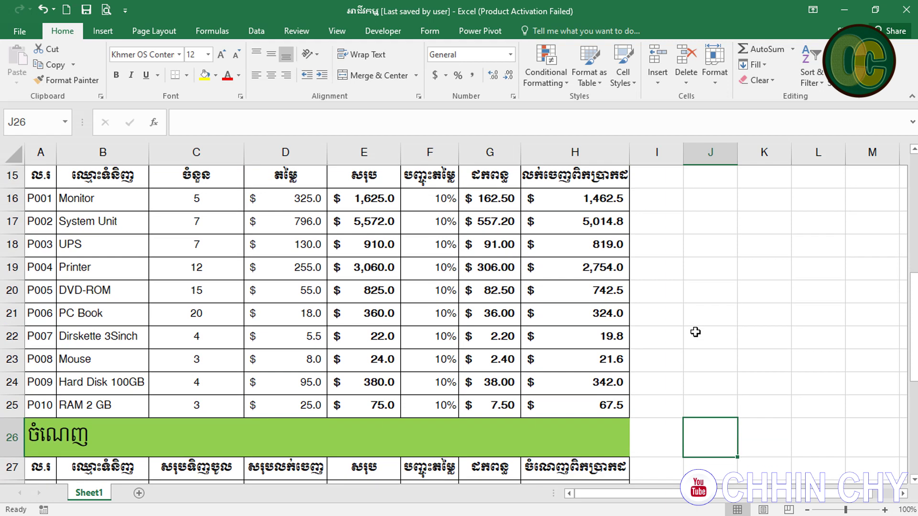
key(Up)
key(Up)
key(Up)
key(Up)
key(Up)
key(Up)
key(Up)
key(Up)
key(Up)
key(Up)
key(Up)
key(Down)
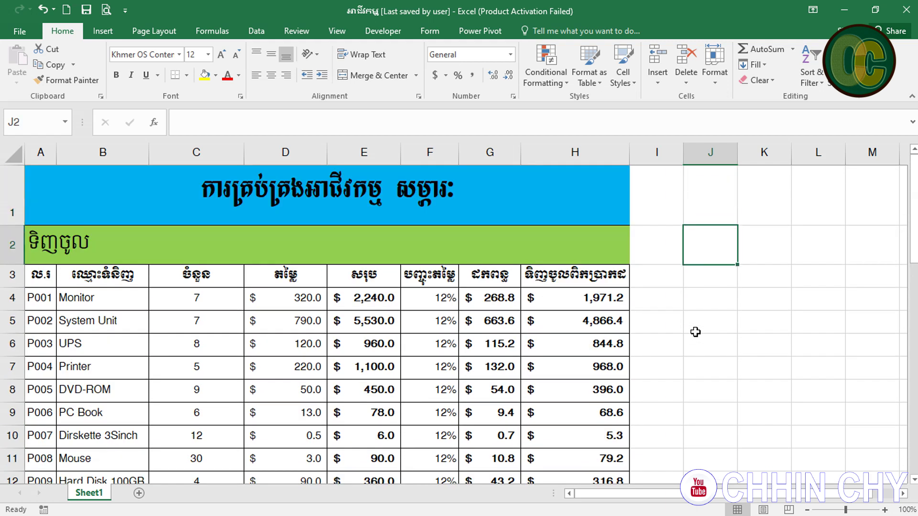